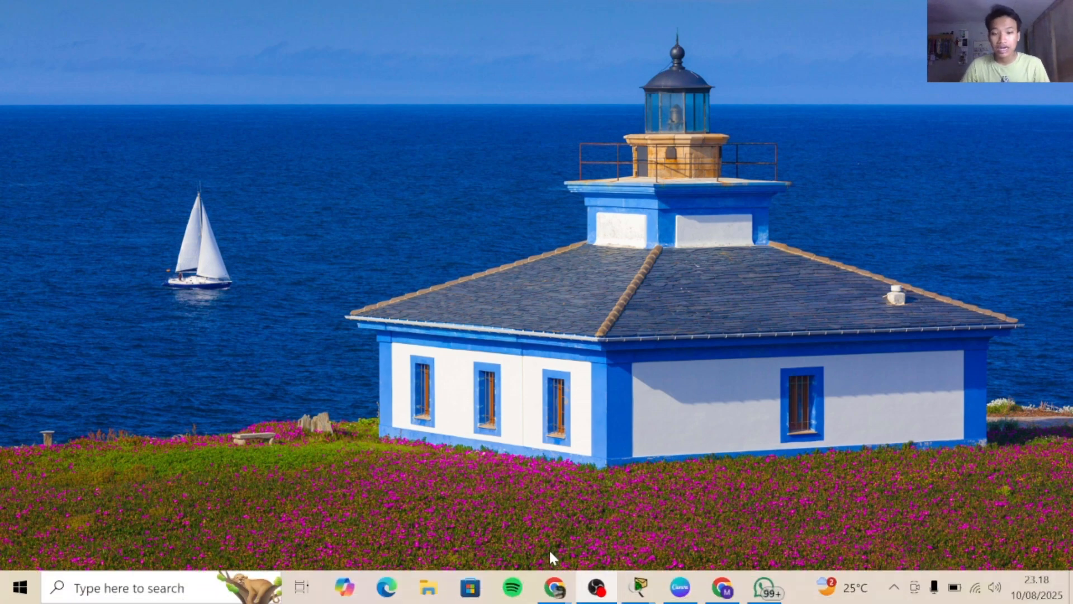
Switch to the Cisco Networking Academy course in the browser and review the 13.3.1 Packet Tracer ICMP lab page
mouse_move(555, 587)
left_click(518, 535)
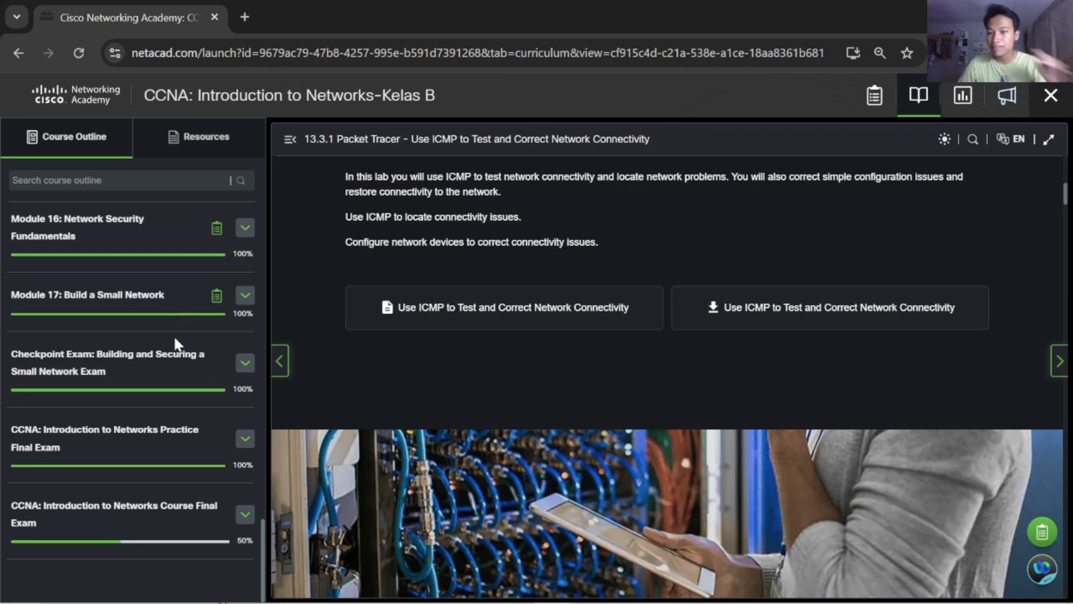
scroll(173, 335, "up", 5)
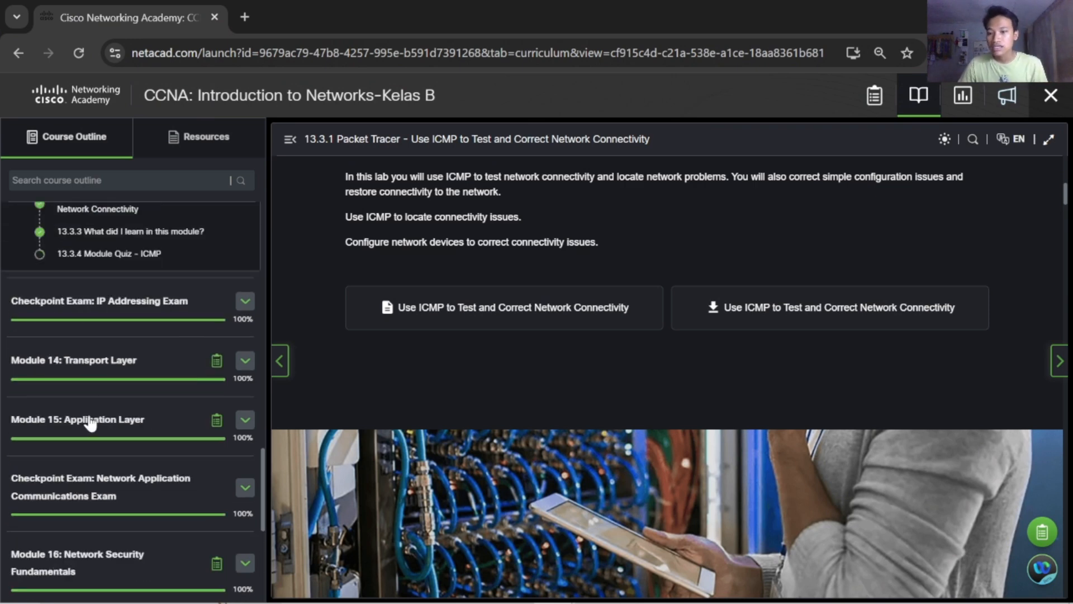
scroll(88, 411, "up", 3)
scroll(603, 344, "up", 6)
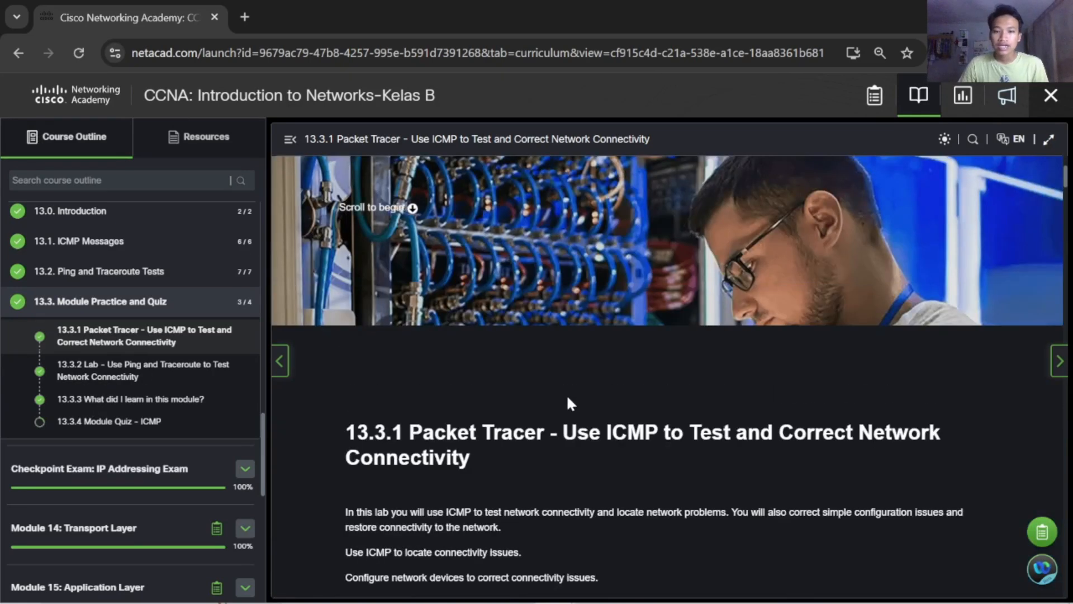
scroll(566, 394, "down", 3)
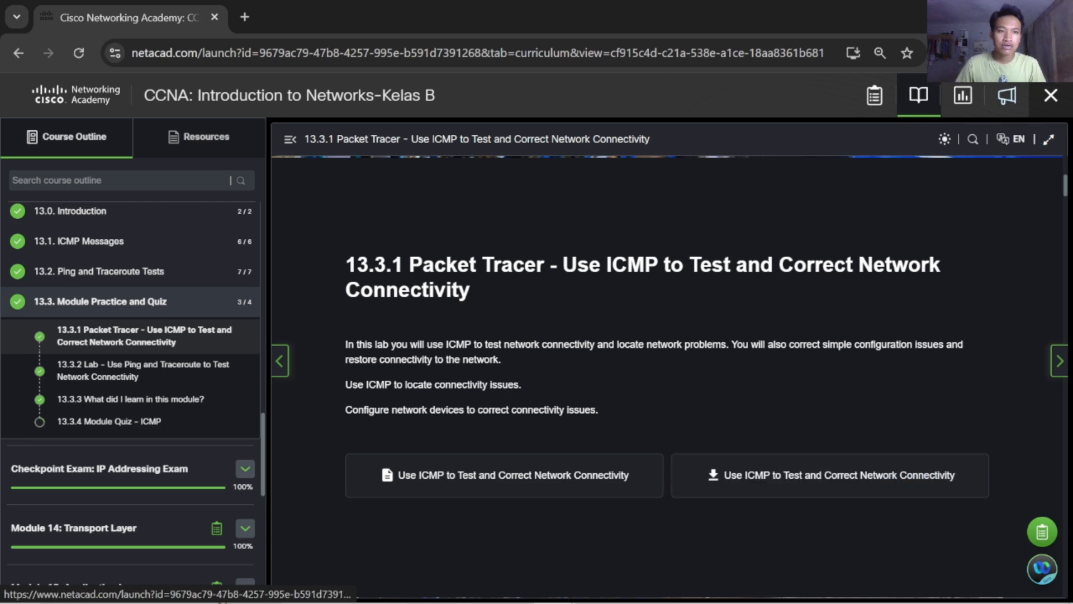
left_click(853, 53)
left_click(861, 22)
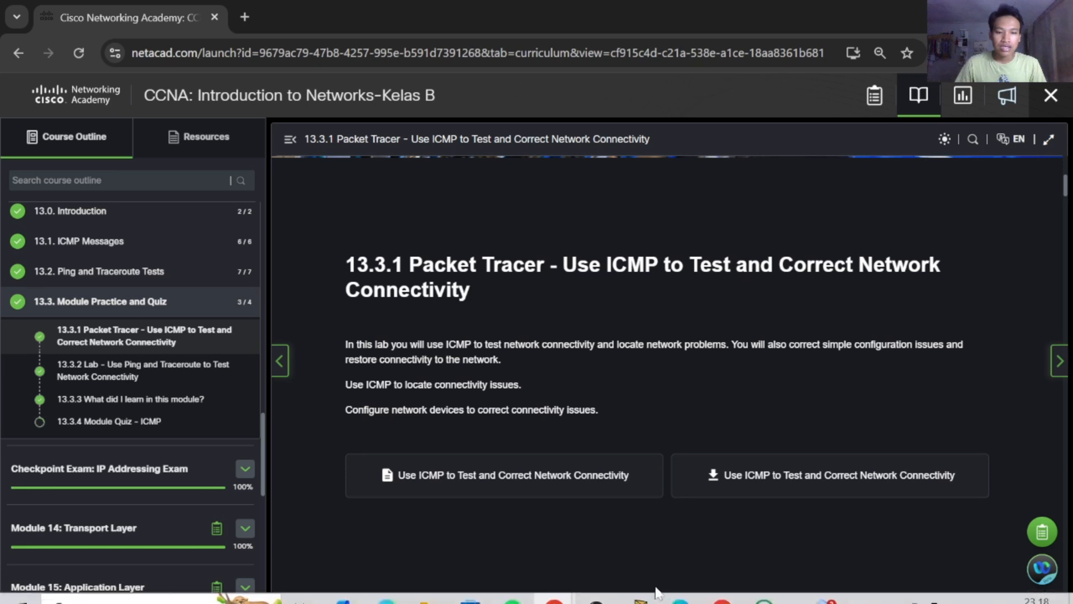
Switch to Packet Tracer, read the PT Activity addressing table and instructions, and place that window clear of the topology
mouse_move(638, 587)
left_click(629, 530)
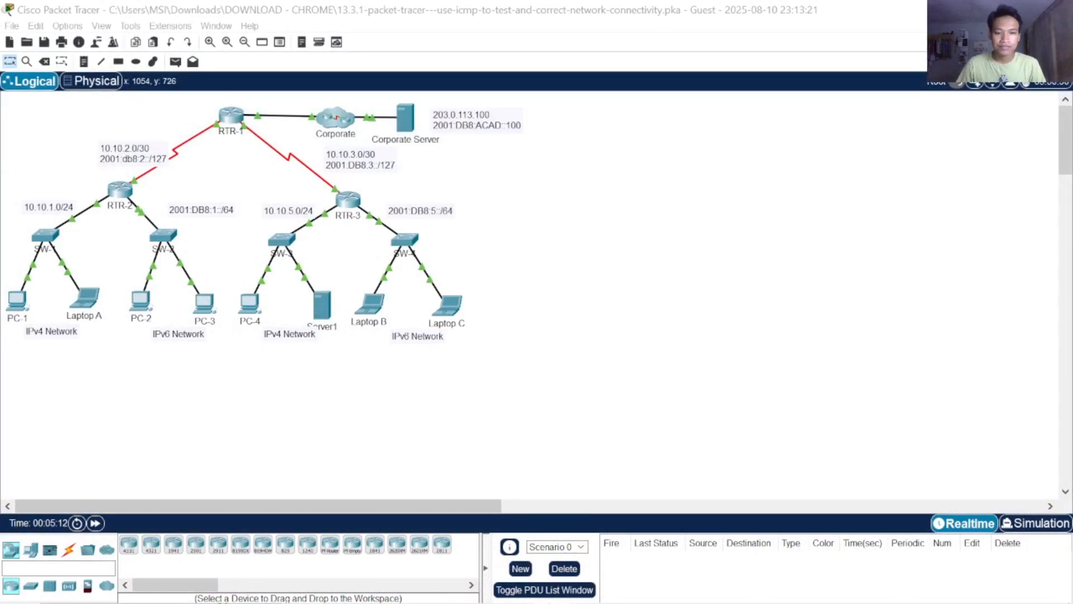
mouse_move(646, 573)
left_click(698, 520)
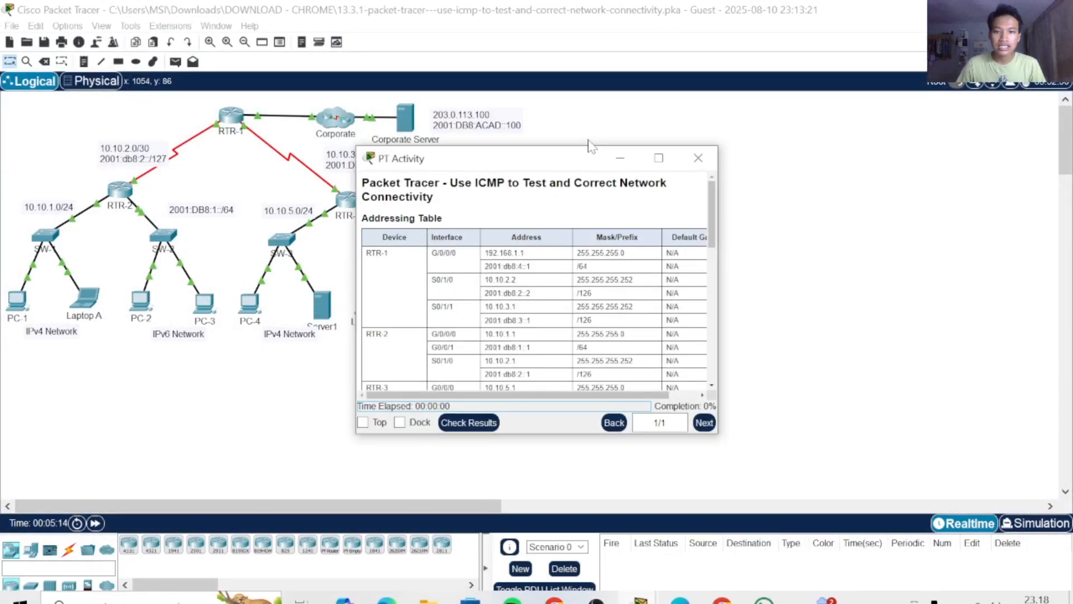
left_click(660, 159)
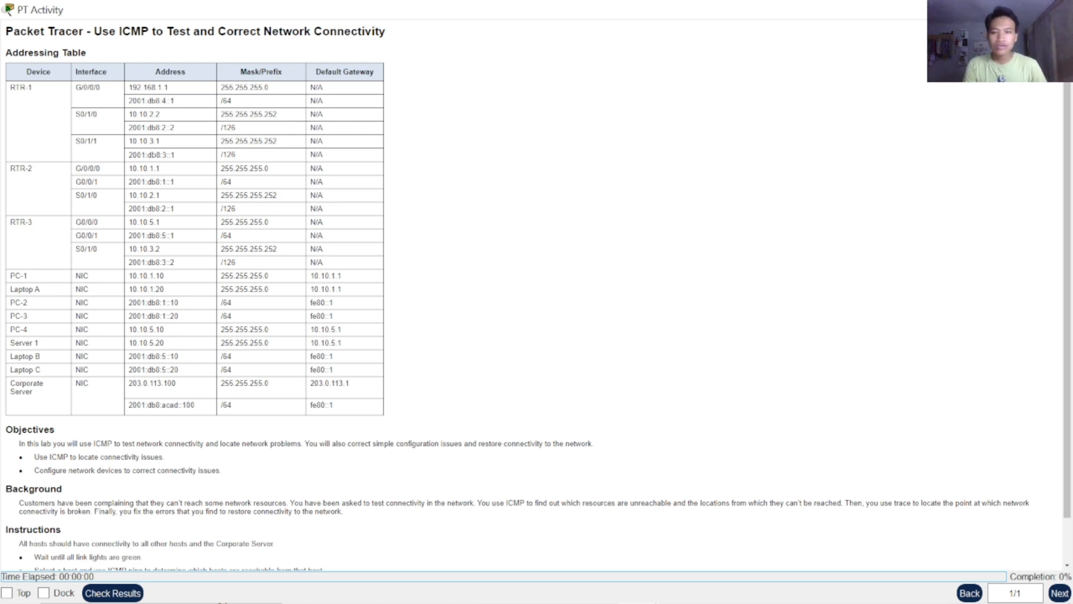
scroll(642, 348, "down", 1)
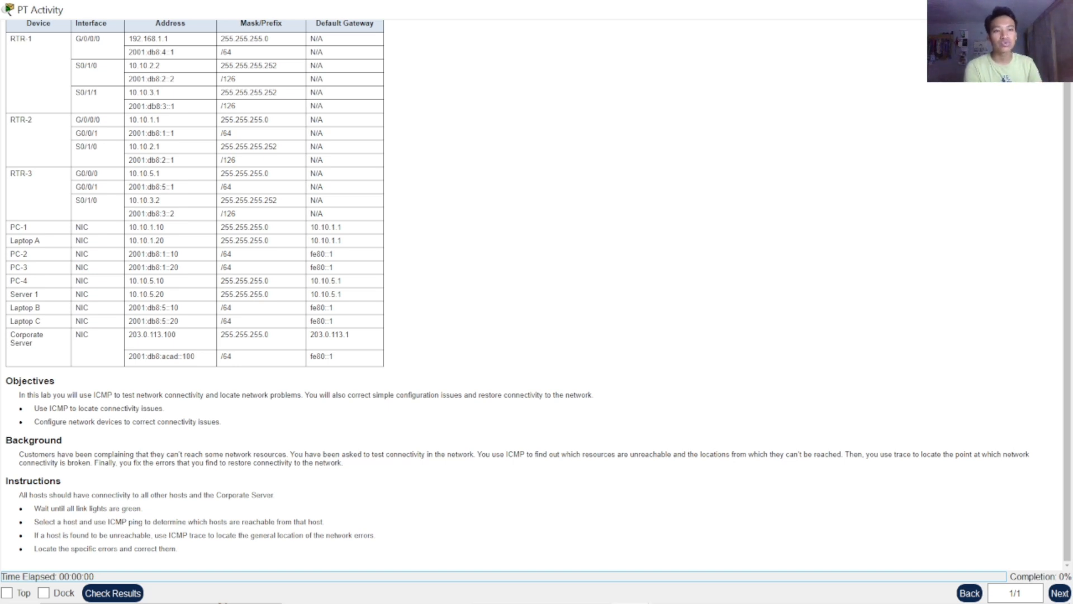
left_click(1015, 9)
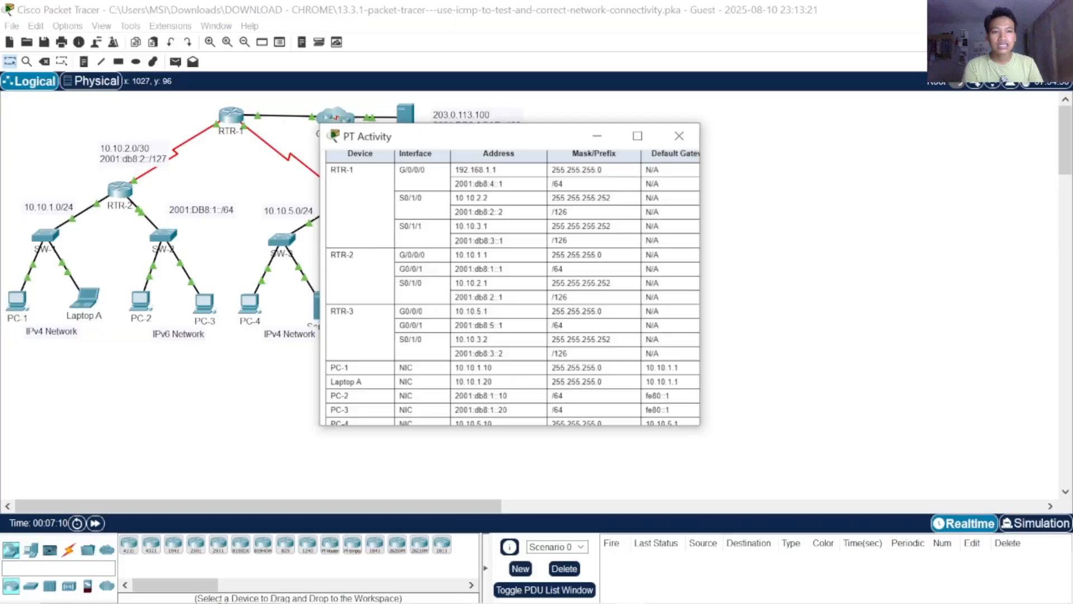
left_click_drag(548, 163, 824, 168)
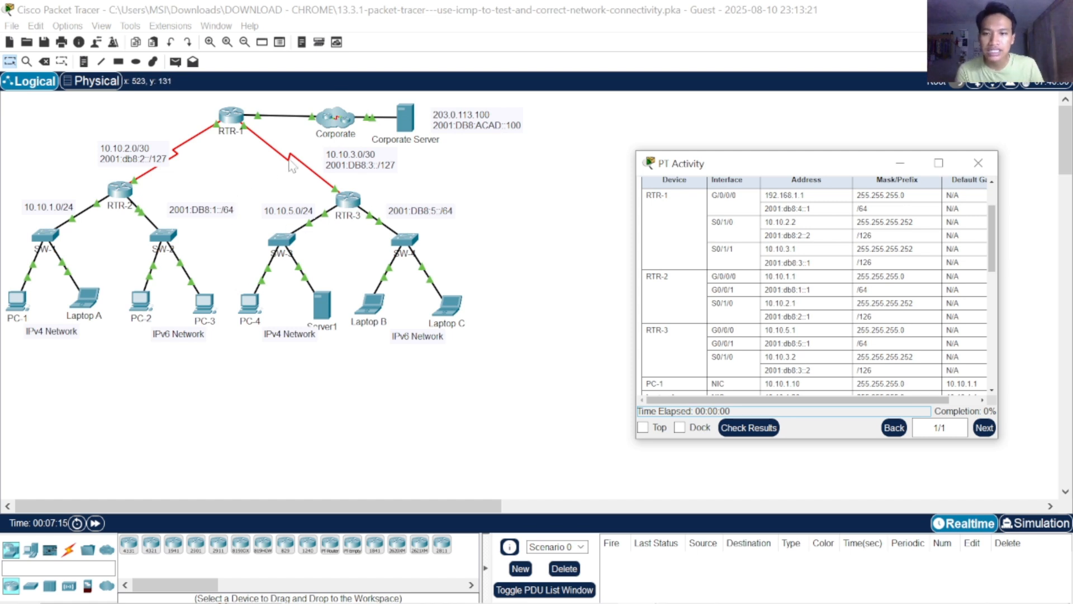
Check the activity results, review the assessment items, and place the PT Activity window clear of the topology again
left_click(750, 427)
left_click(131, 91)
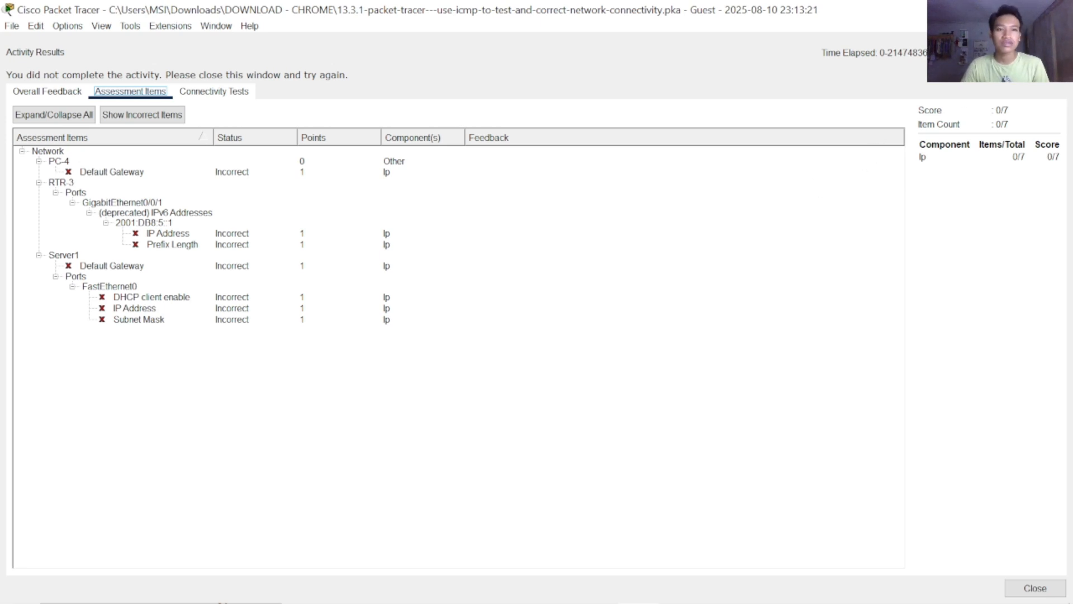
left_click(1035, 588)
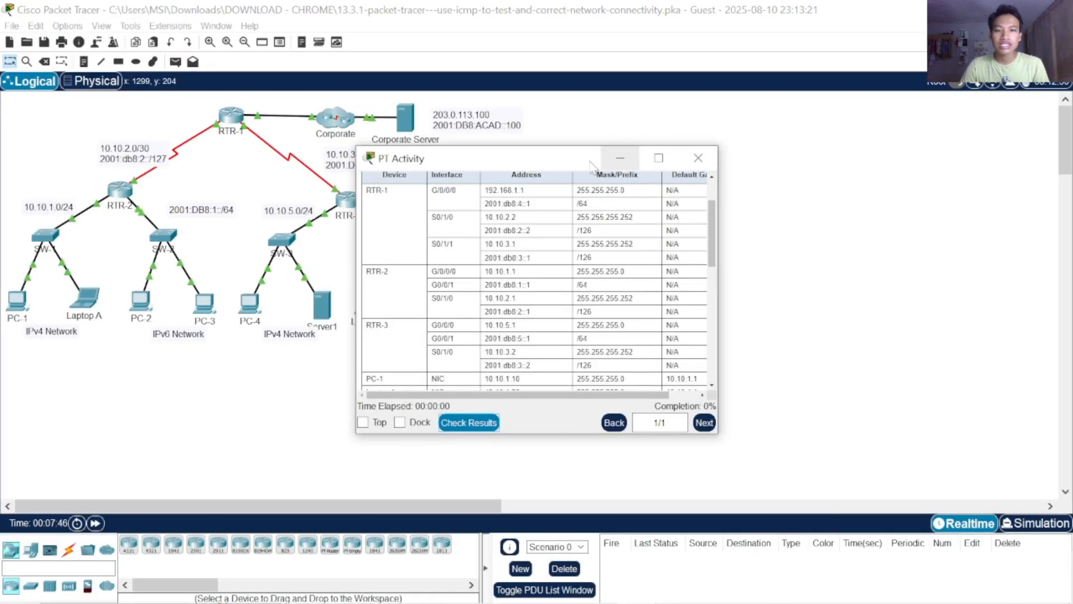
left_click_drag(581, 161, 890, 135)
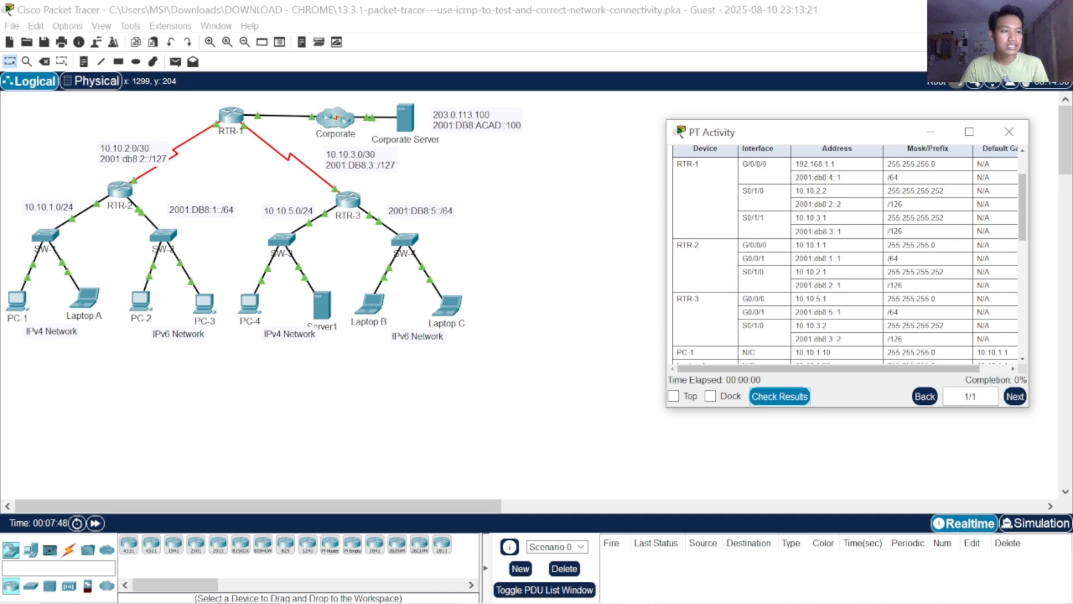
key("alt+Tab")
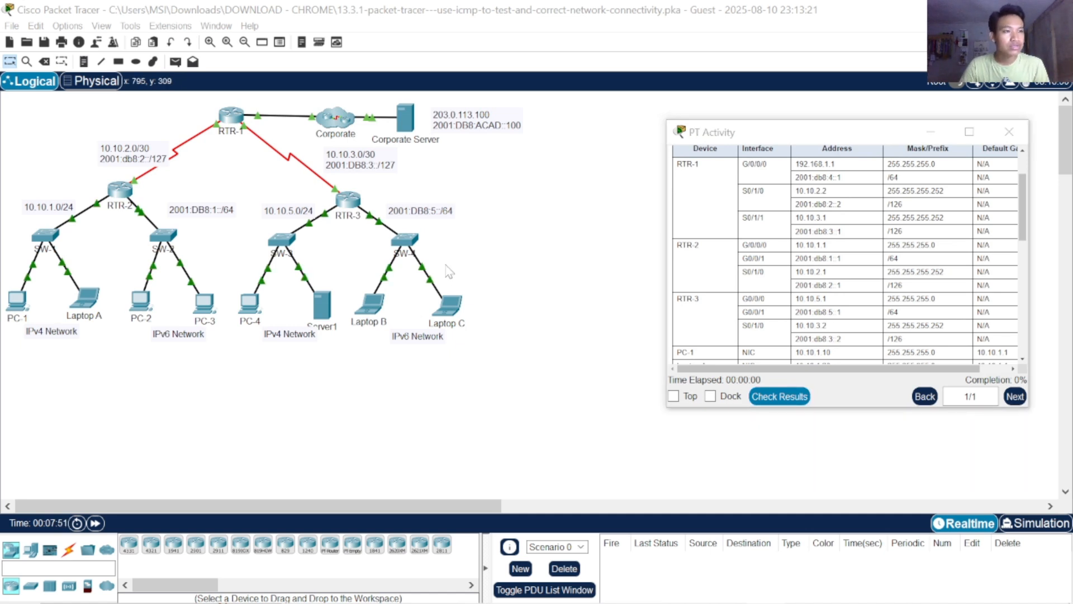
Open the RTR-3 router's command line and enter privileged EXEC mode, followed by global configuration mode
left_click(348, 207)
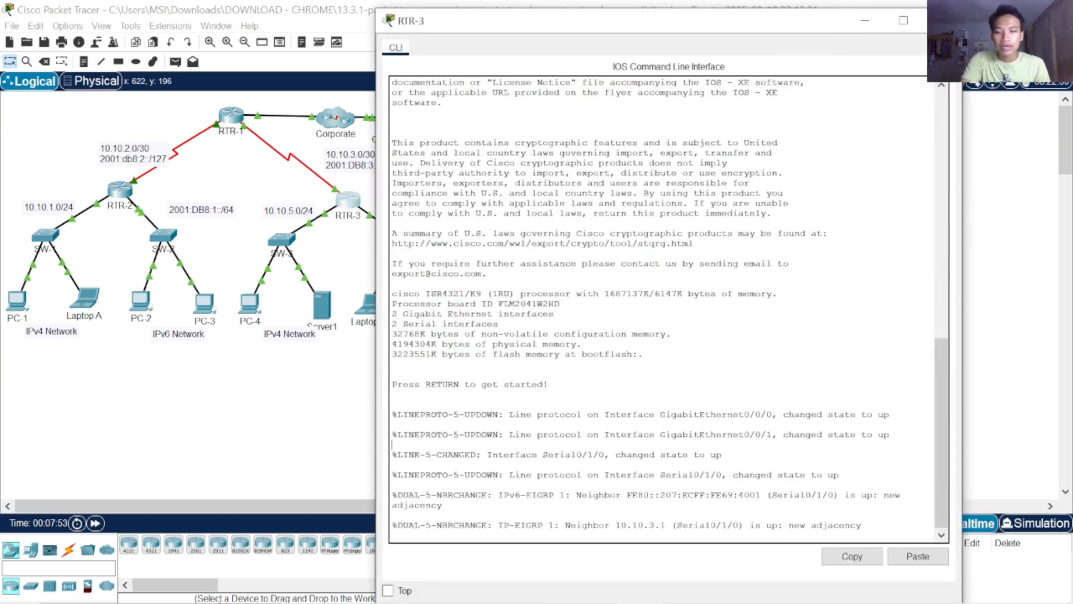
key("Return")
type("ena")
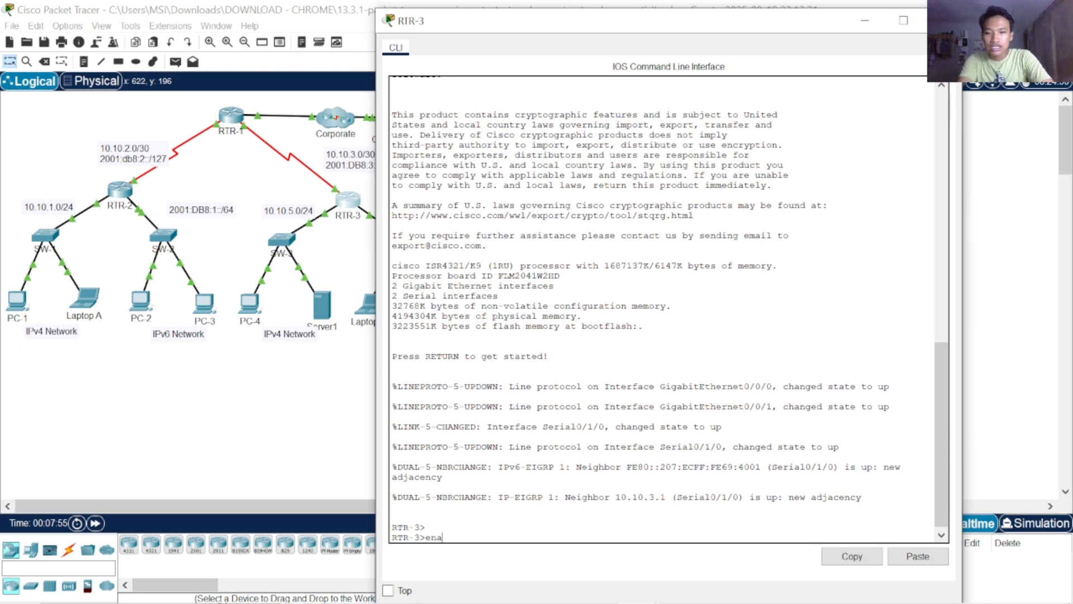
key("Return")
type("CONF")
key("Tab")
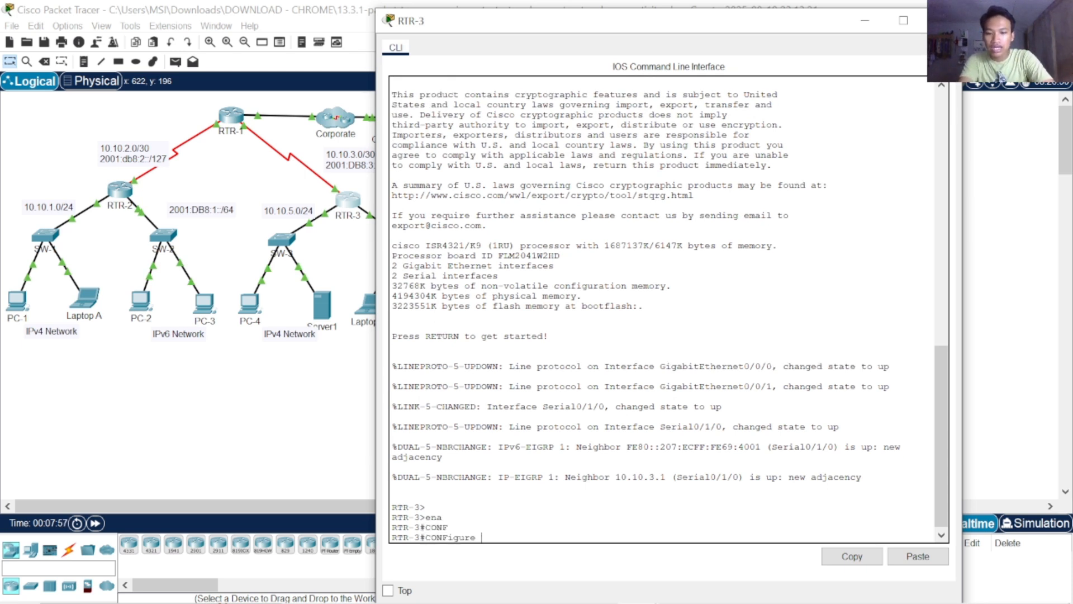
type("T")
key("Tab")
key("Return")
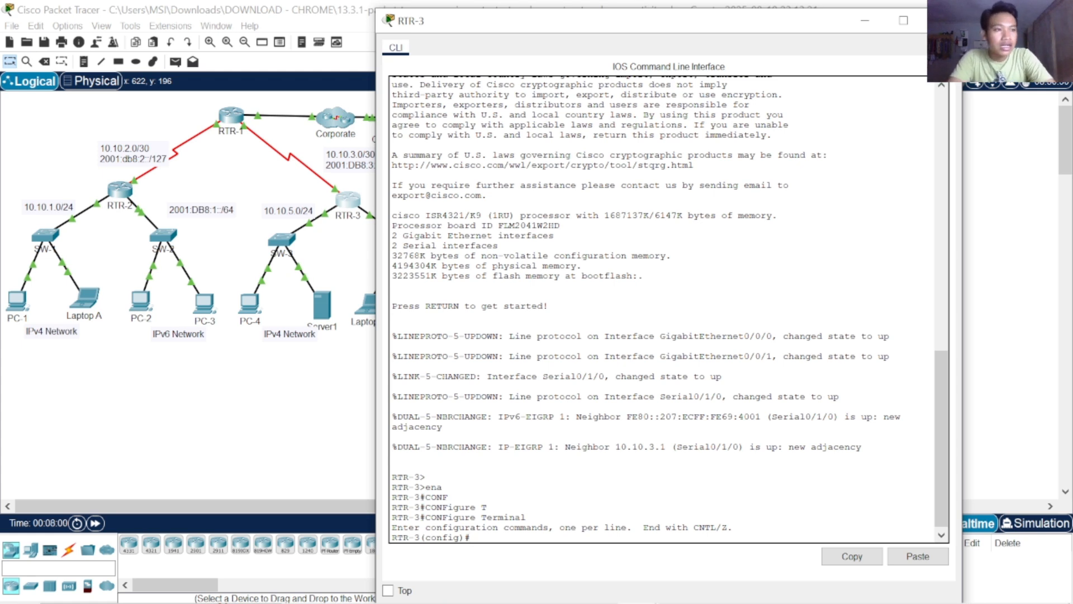
type("i")
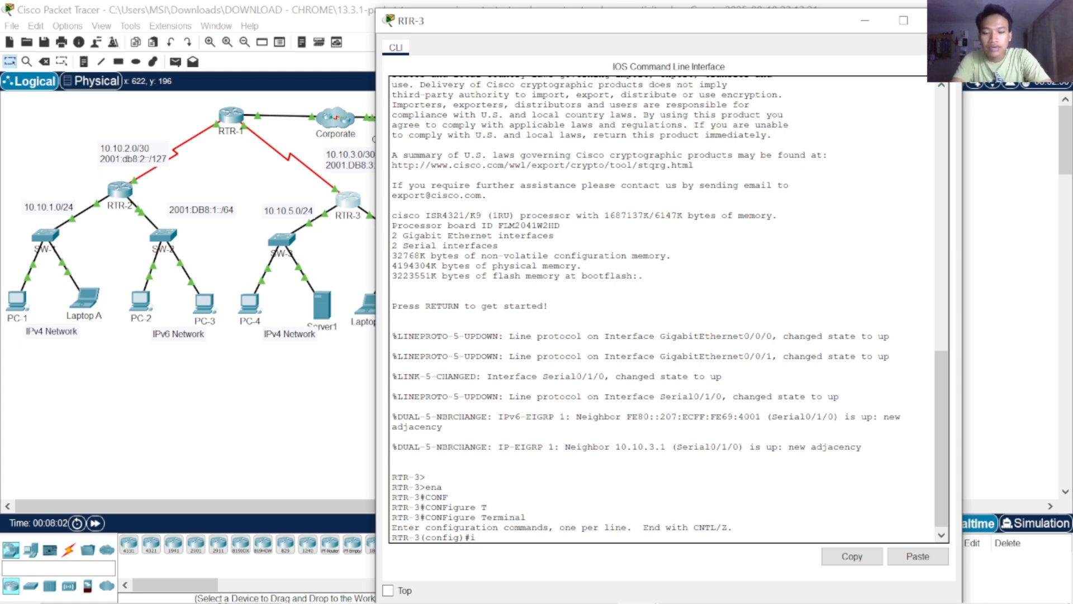
type("pv")
key("Tab")
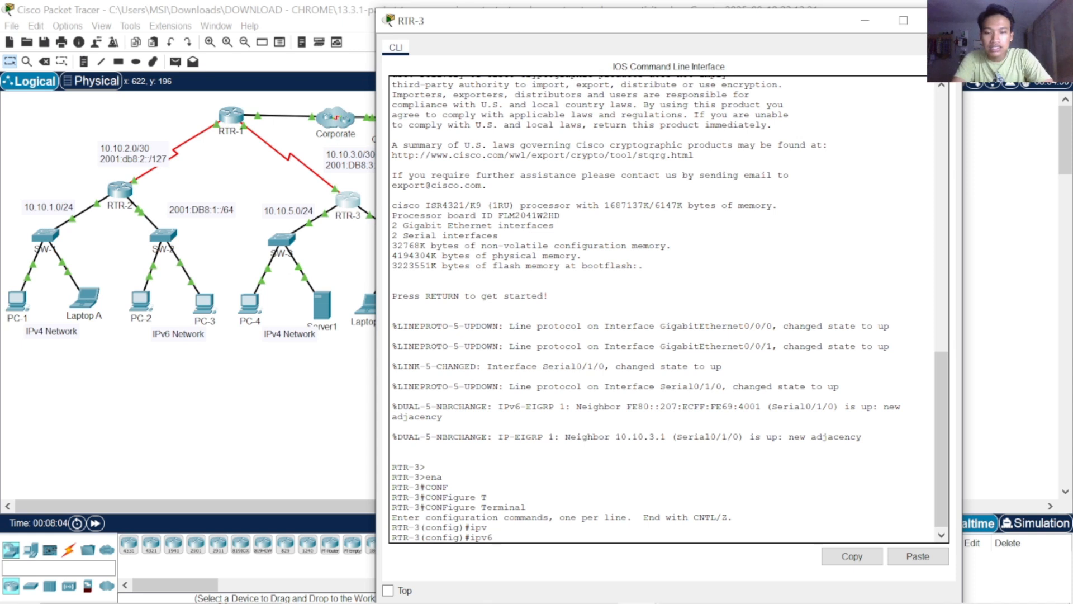
type("ad")
key("Tab")
type("d")
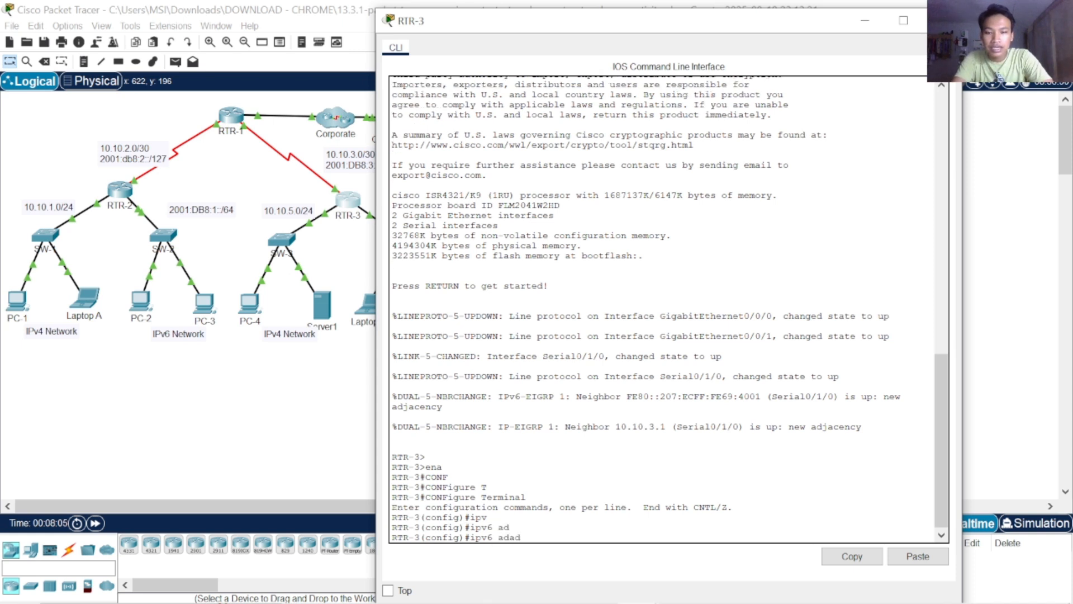
key("Tab")
key("BackSpace")
key("BackSpace")
key("BackSpace")
key("BackSpace")
key("BackSpace")
key("BackSpace")
key("BackSpace")
key("BackSpace")
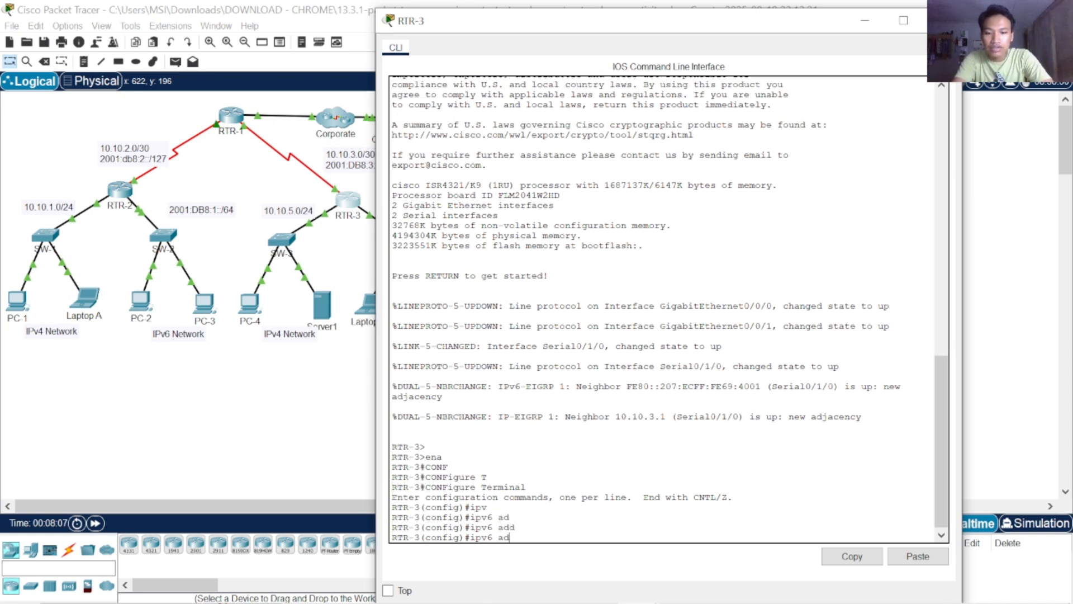
Enter interface configuration mode for GigabitEthernet 0/0/1 on RTR-3
type("inter")
key("Tab")
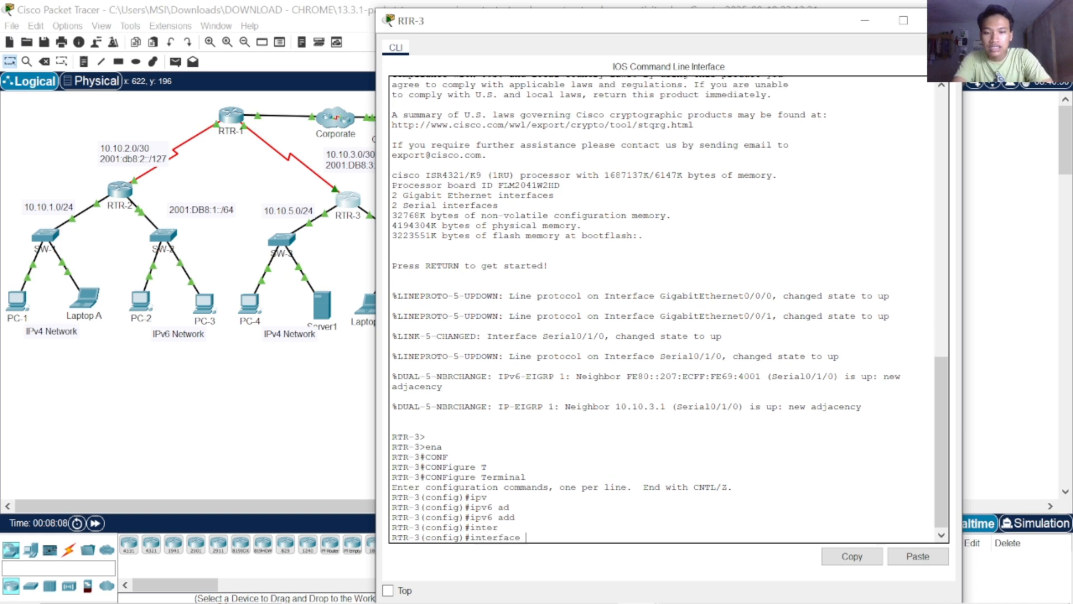
type("g")
key("Tab")
type("0/0")
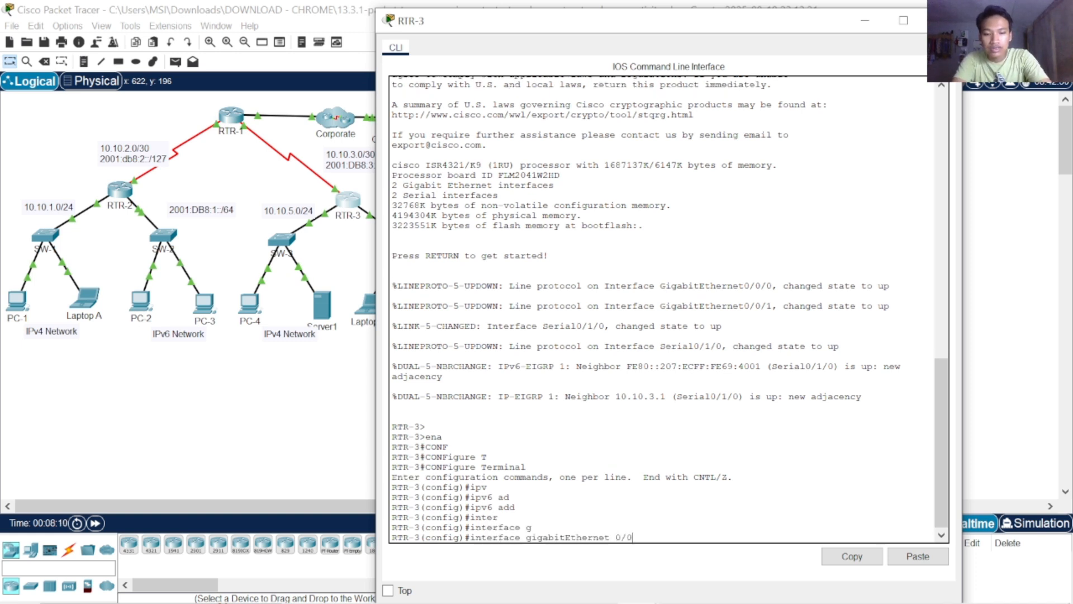
type("/1")
key("Return")
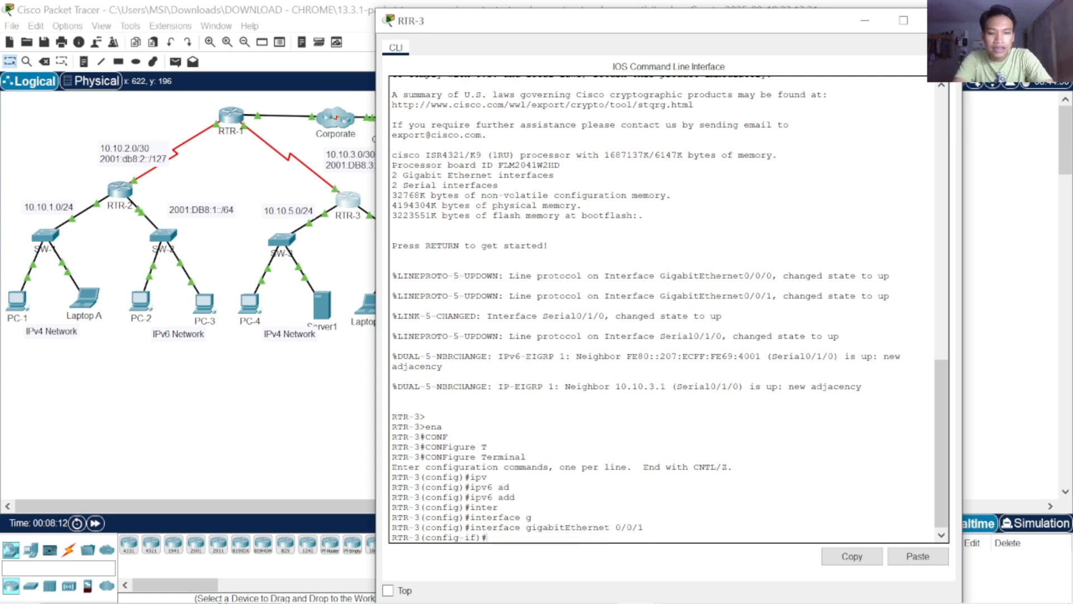
Assign IPv6 address 2001:1db8:5::1/64 to RTR-3's GigabitEthernet 0/0/1, with the addressing table placed beside the router console for reference
type("ipv")
key("Tab")
type("ad")
key("Tab")
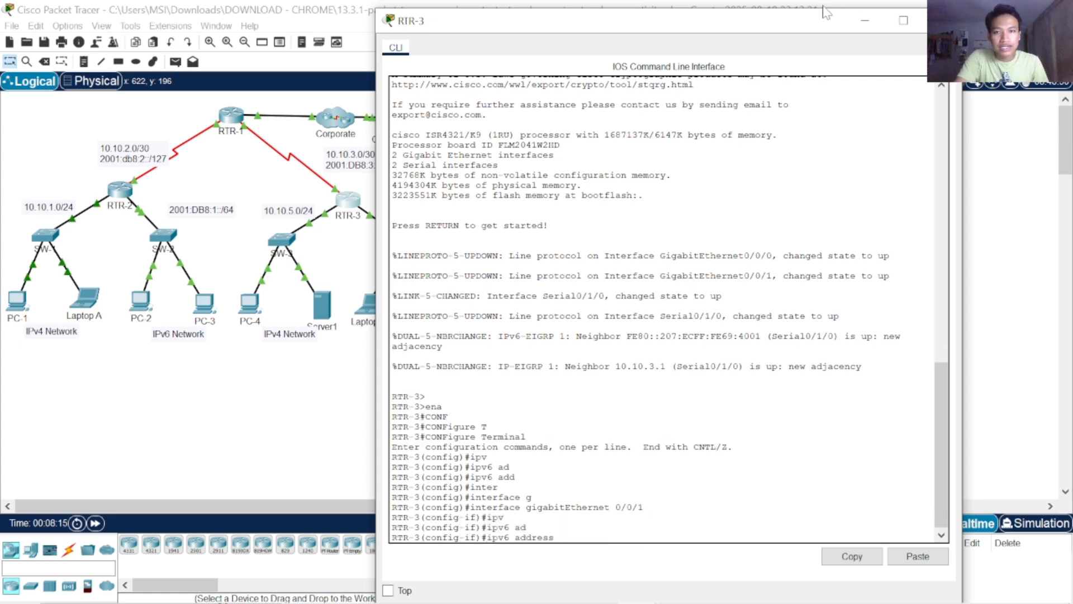
left_click_drag(380, 14, 749, 61)
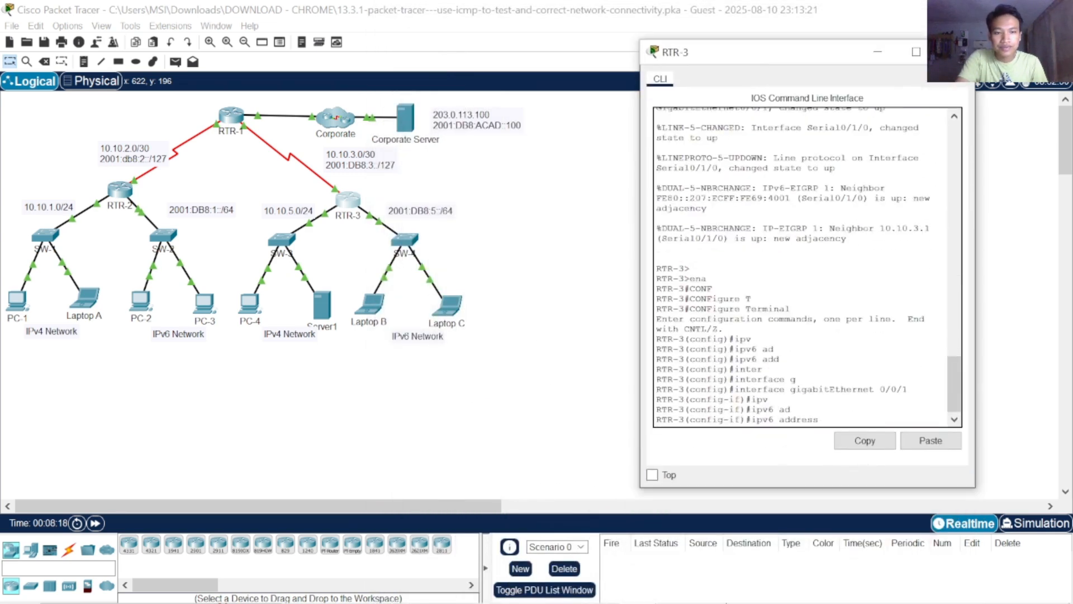
mouse_move(638, 587)
left_click(598, 498)
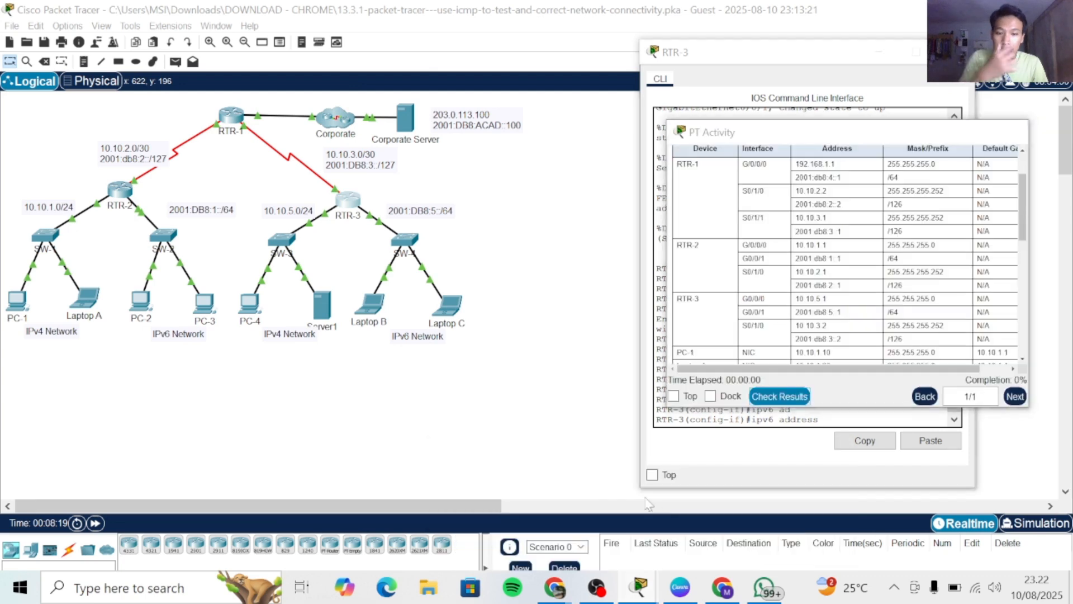
left_click_drag(844, 130, 347, 83)
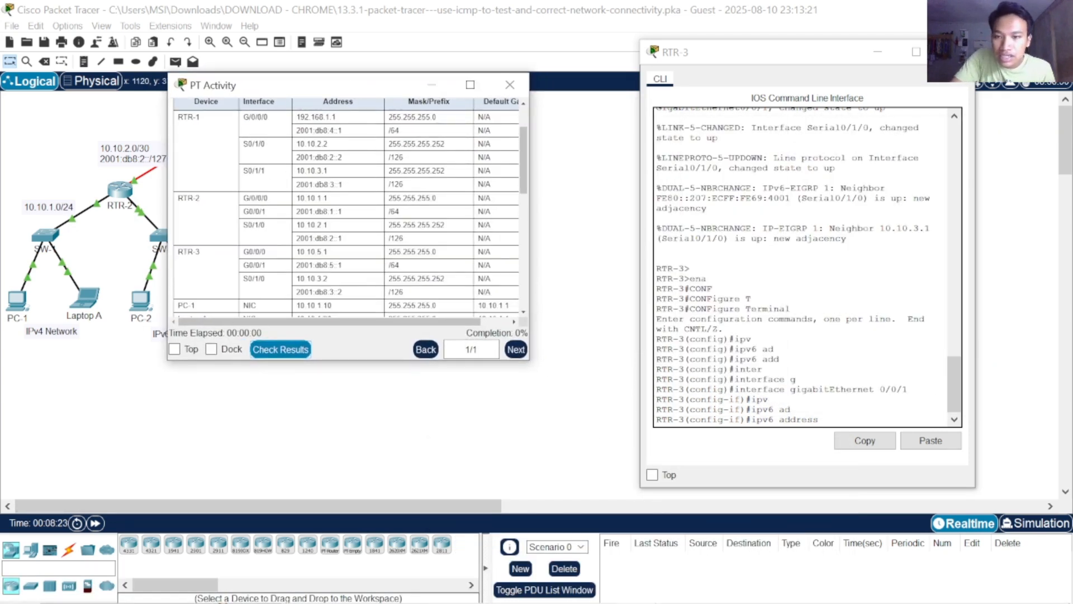
left_click(825, 419)
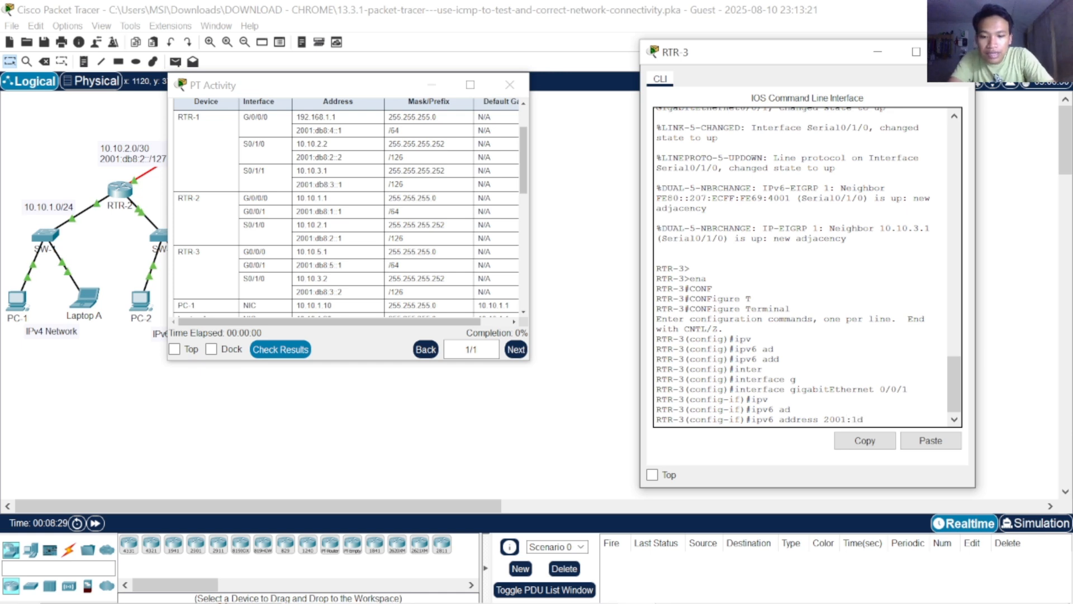
type("2001:1db8:5::1")
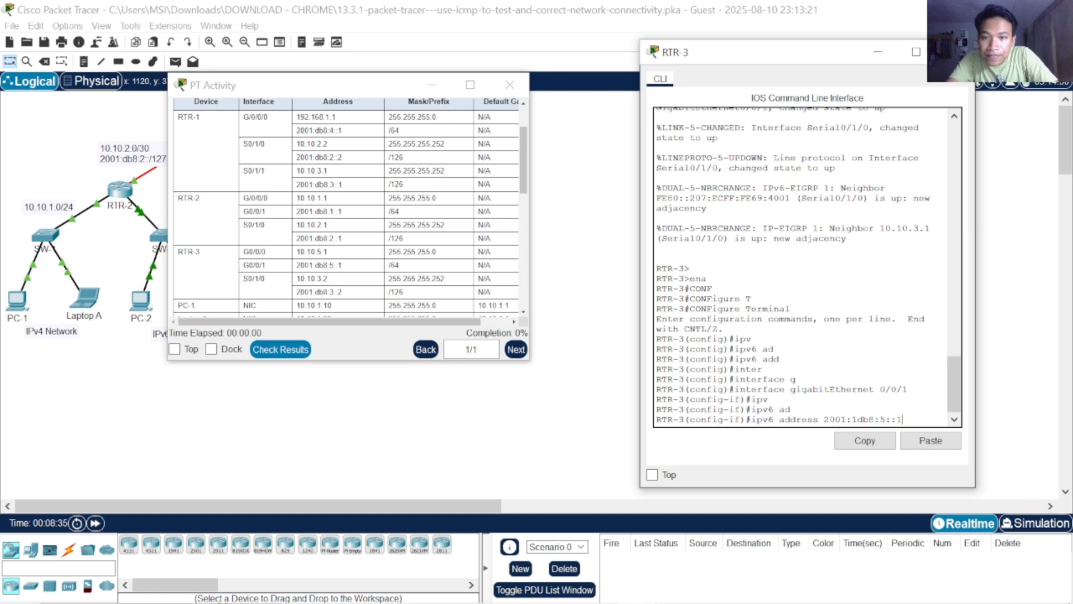
type("/6")
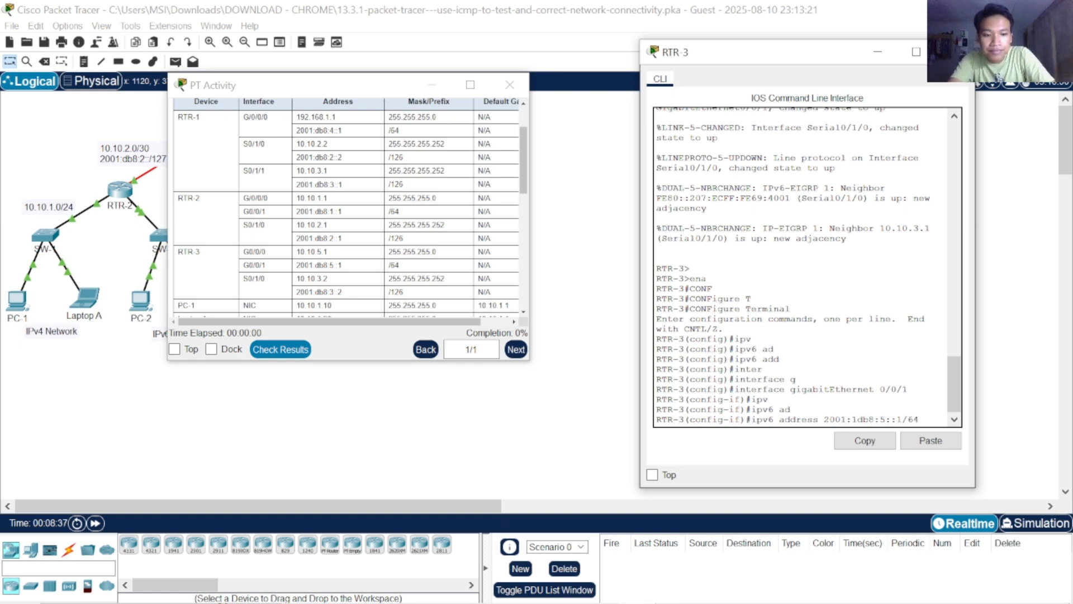
type("4")
key("Return")
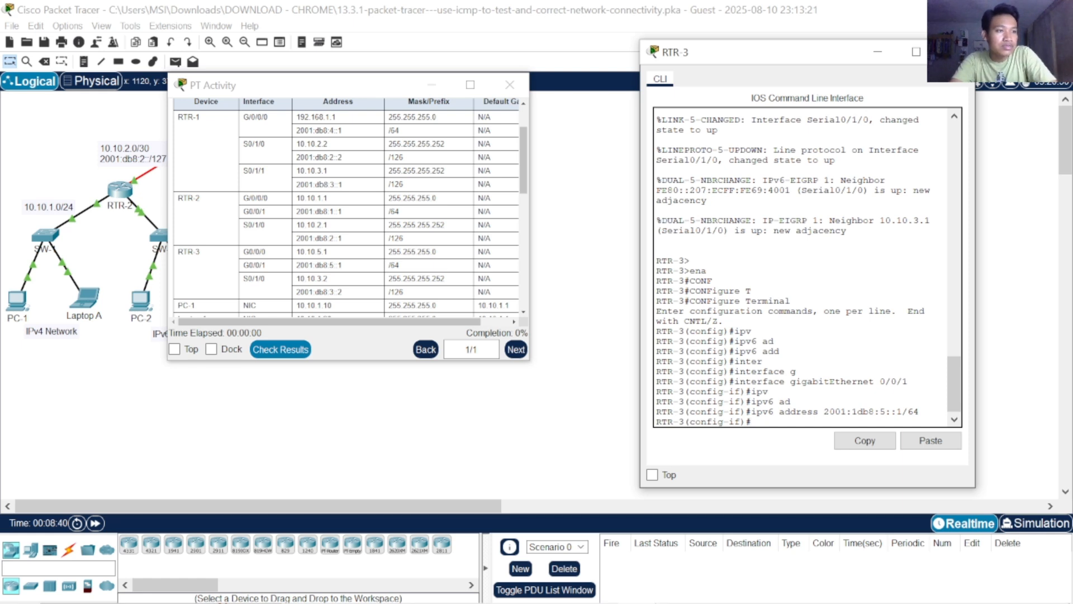
Enable RTR-3's GigabitEthernet 0/0/1 interface with no shutdown and put the router console away
type("no s")
key("Tab")
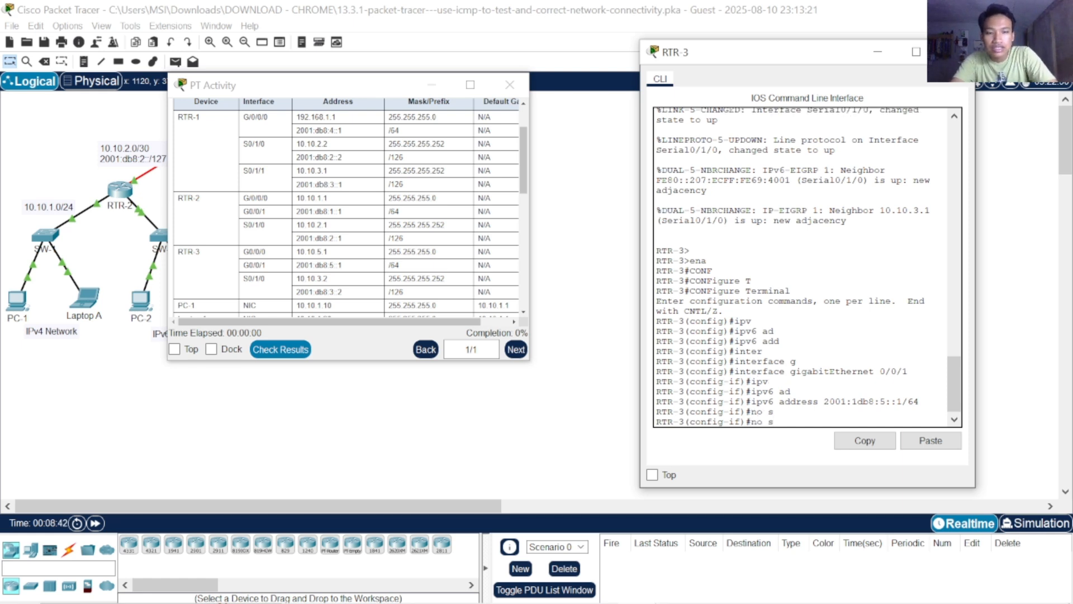
type("hu")
key("Tab")
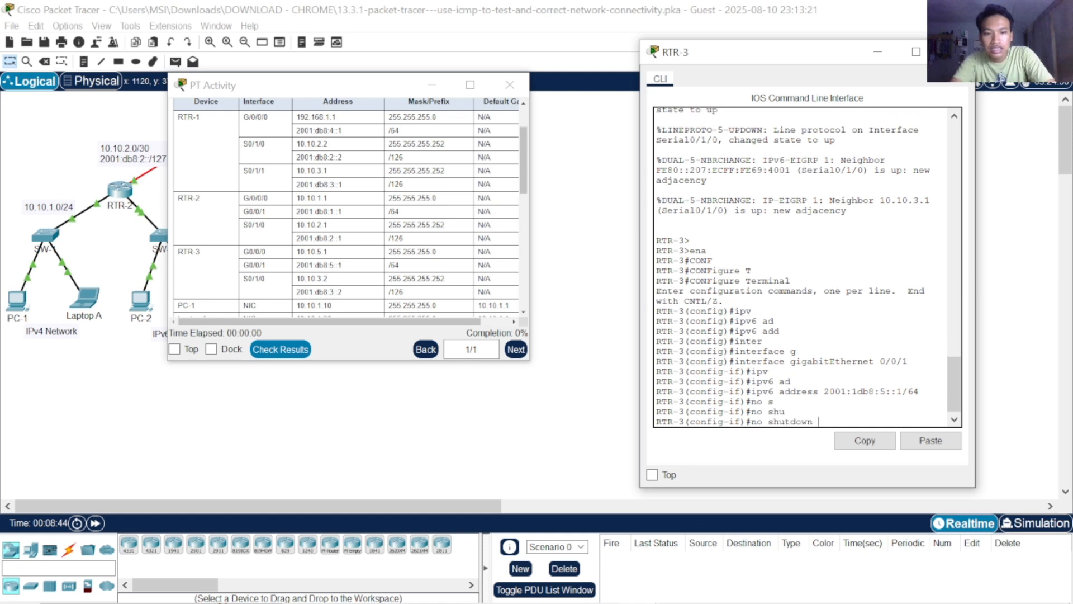
key("Return")
key("Return")
key("Return")
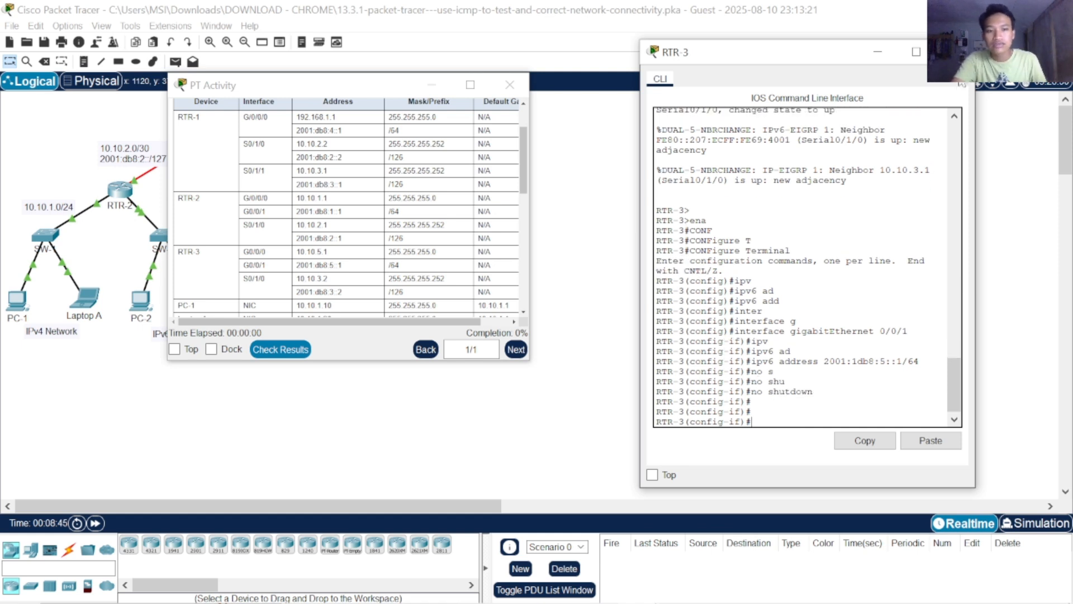
left_click(955, 52)
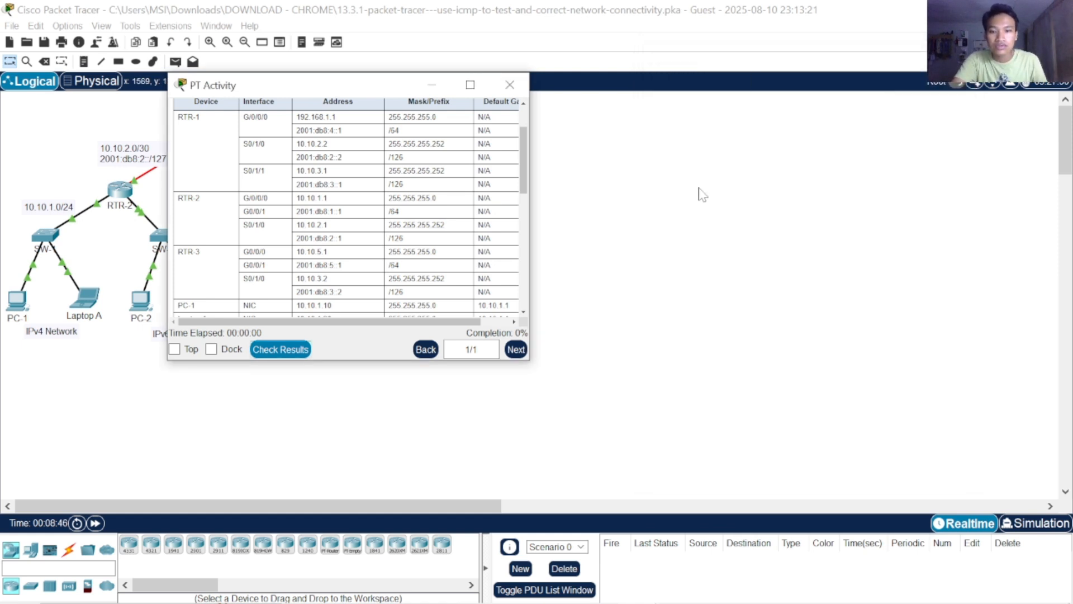
Check the activity results, review the assessment items and overall feedback, and place the PT Activity window clear of RTR-3
left_click(280, 350)
left_click(130, 91)
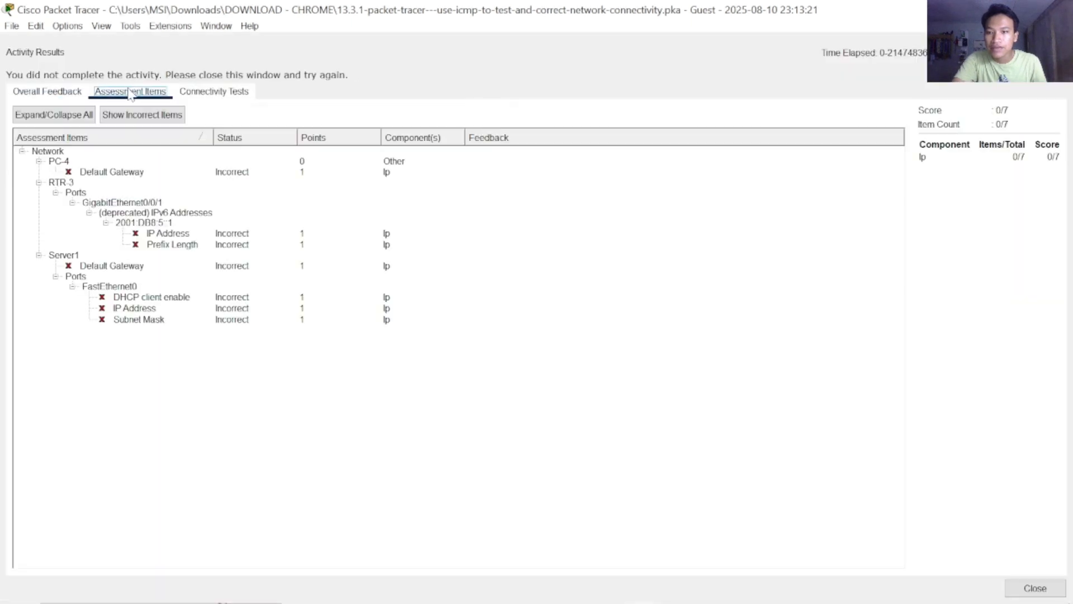
left_click(47, 96)
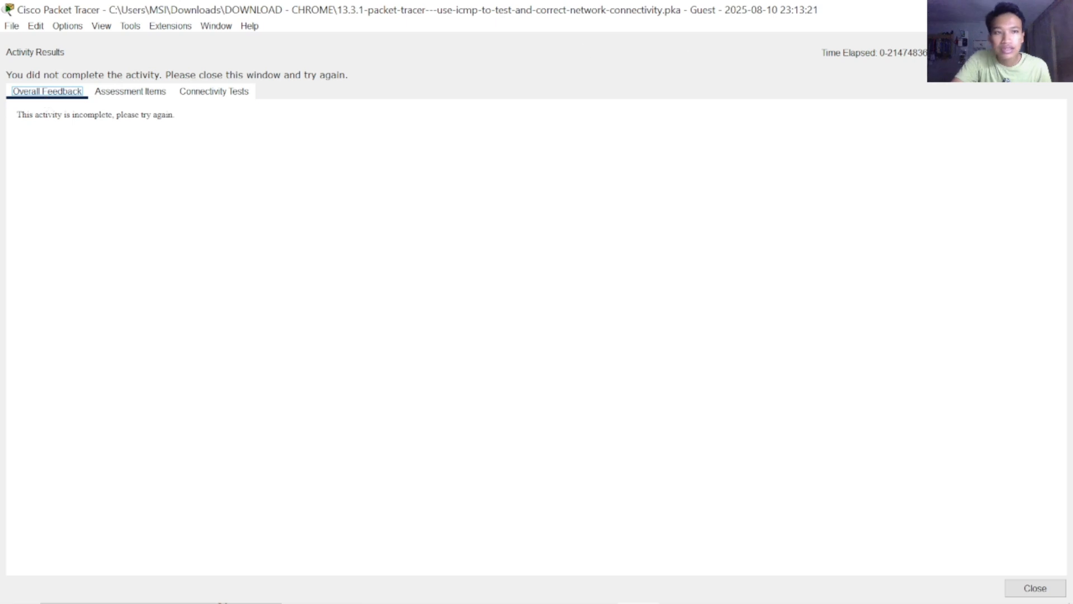
left_click(1057, 9)
left_click_drag(570, 159, 276, 259)
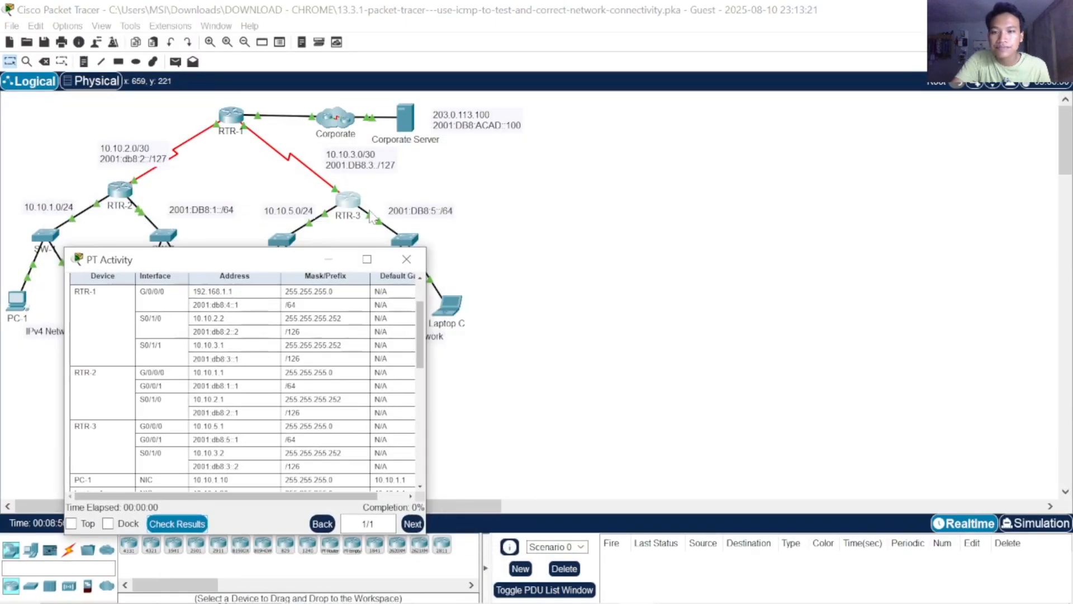
Reopen RTR-3's command line and exit interface configuration mode to global configuration mode
left_click(350, 201)
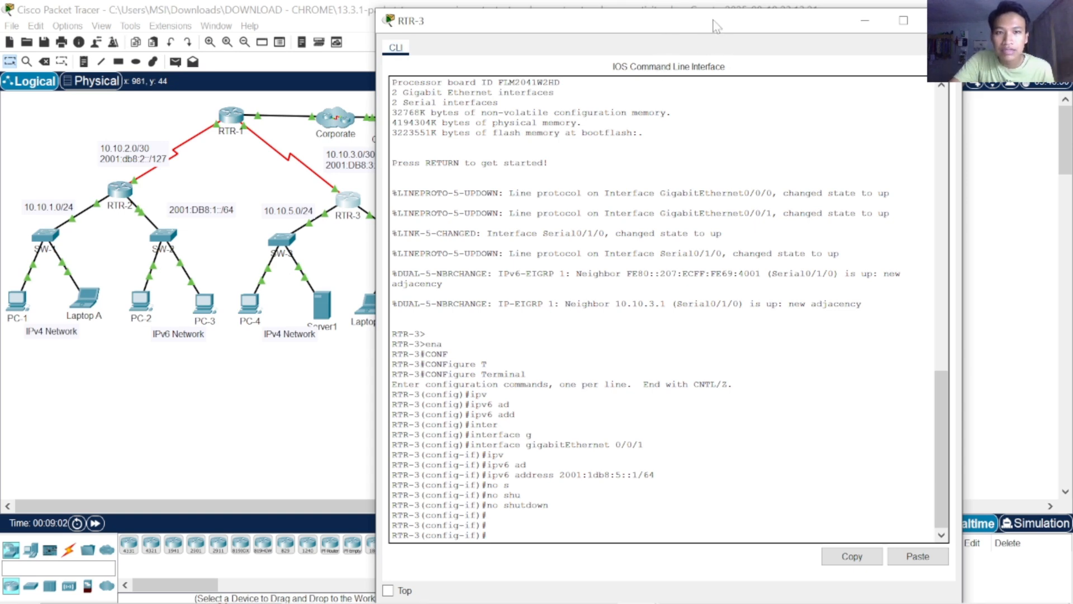
left_click_drag(716, 26, 762, 30)
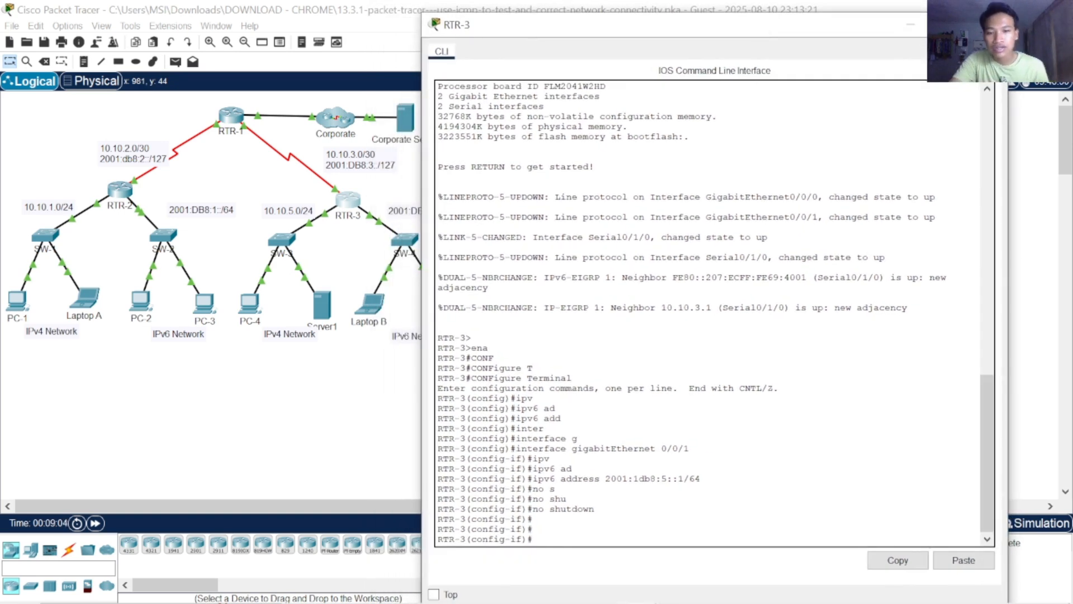
type("exit")
key("Return")
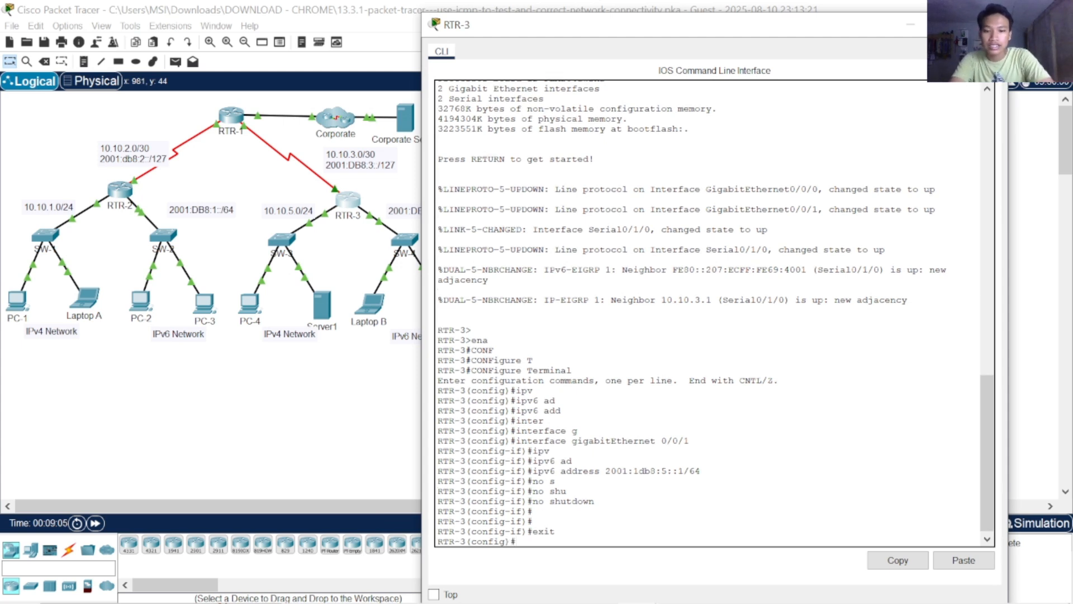
key("Return")
key("Return")
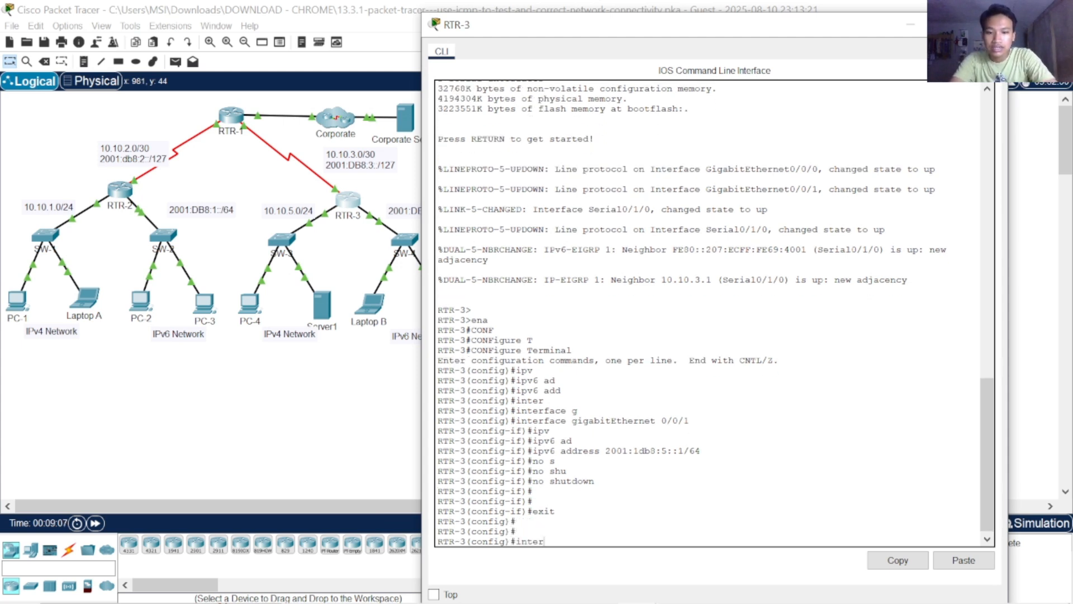
Enter interface configuration mode for GigabitEthernet 0/0/1 on RTR-3 again
key("Tab")
type("g")
key("Tab")
type("0/0")
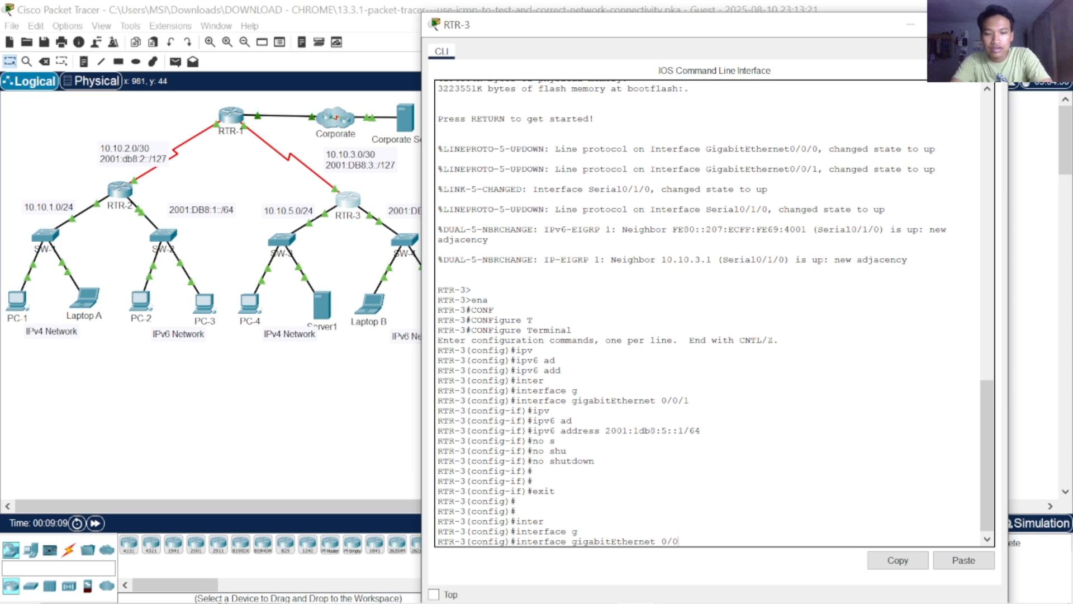
type("/1")
key("Return")
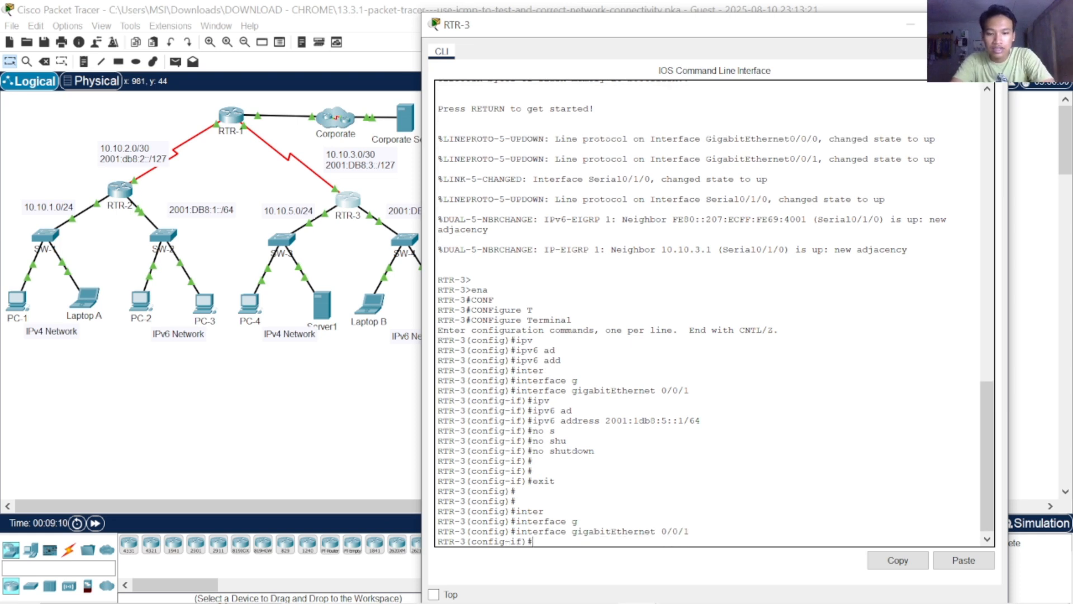
Begin an ipv6 address command on GigabitEthernet 0/0/1 and place the addressing table beside the router console
type("ipv")
key("Tab")
type("ad")
key("Tab")
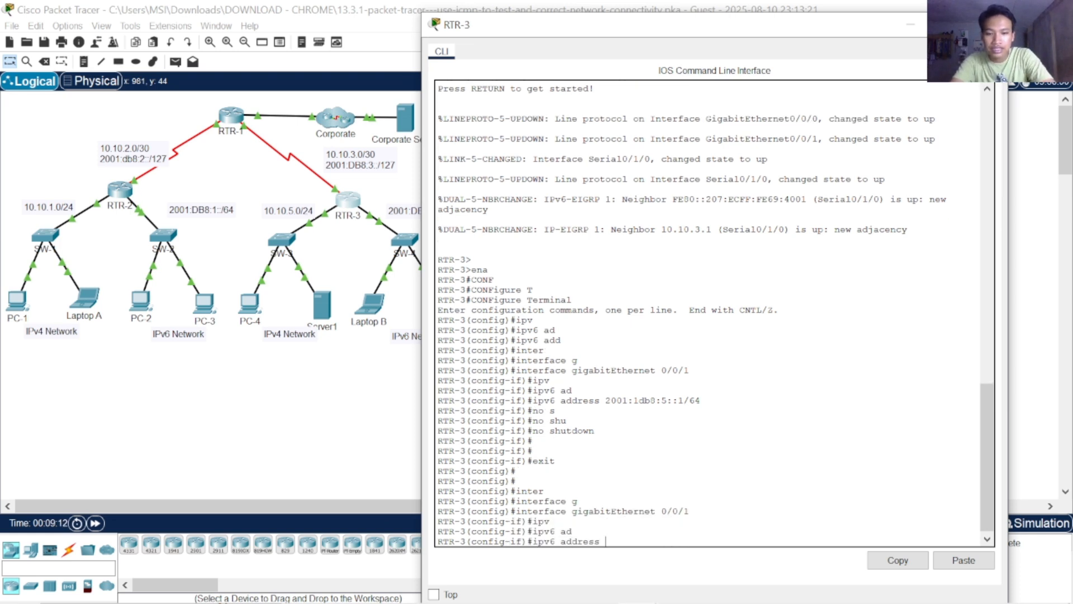
mouse_move(646, 590)
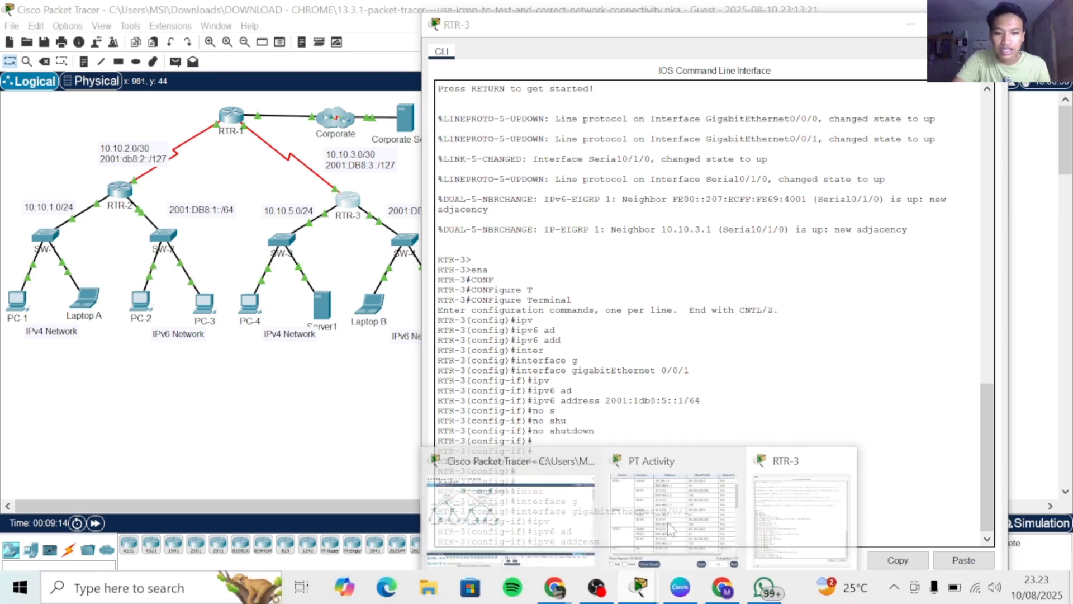
left_click(678, 512)
left_click_drag(208, 260, 202, 148)
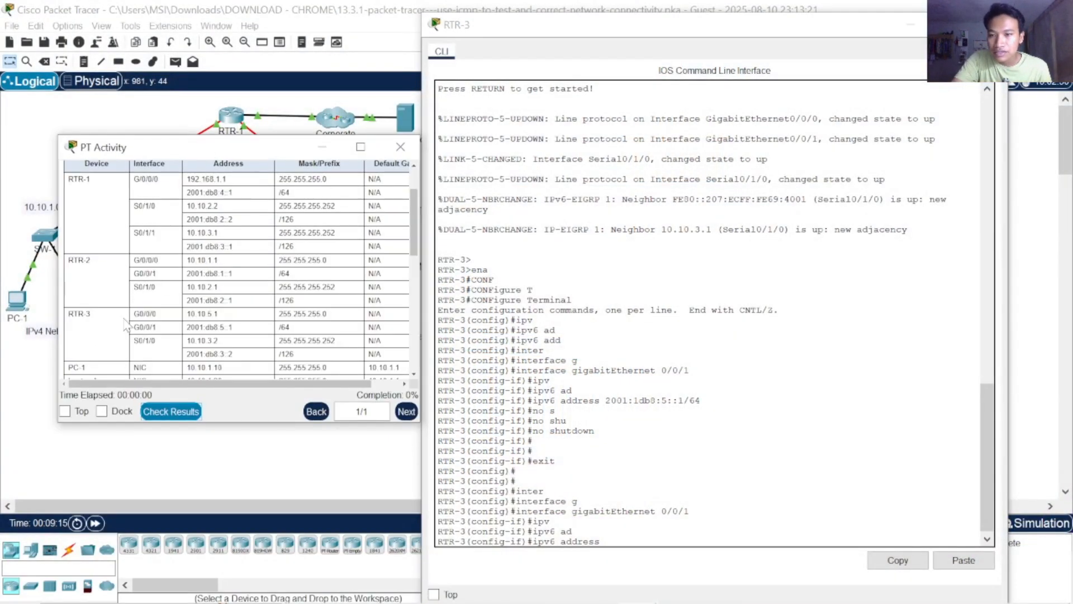
Try to copy RTR-3's G0/0/1 address 2001:db8:5::1 from the addressing table for the pending ipv6 address command
left_click_drag(234, 328, 186, 328)
right_click(201, 328)
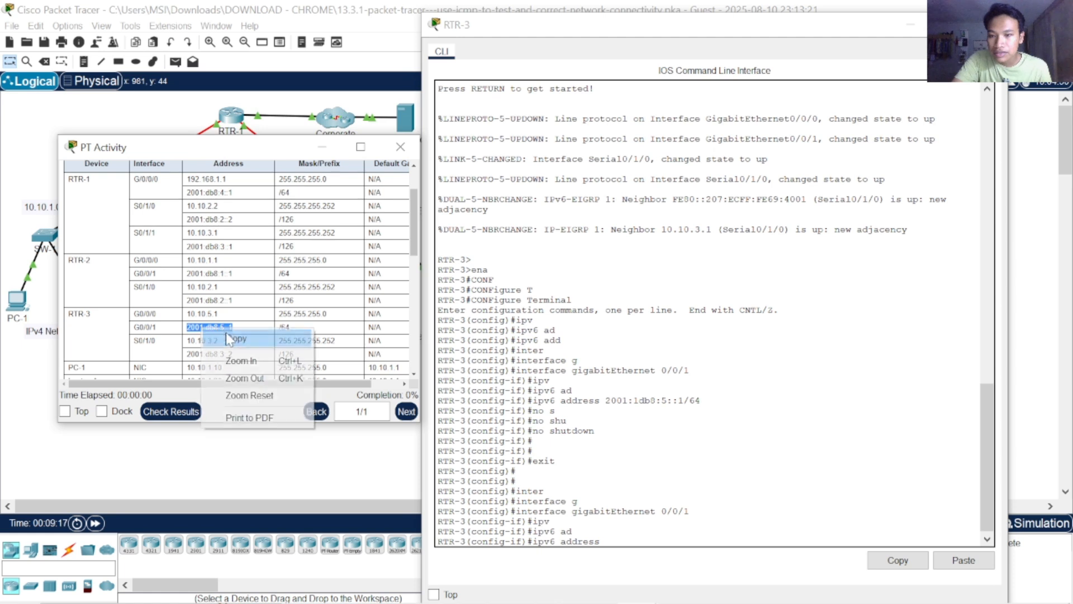
left_click(227, 336)
left_click(662, 559)
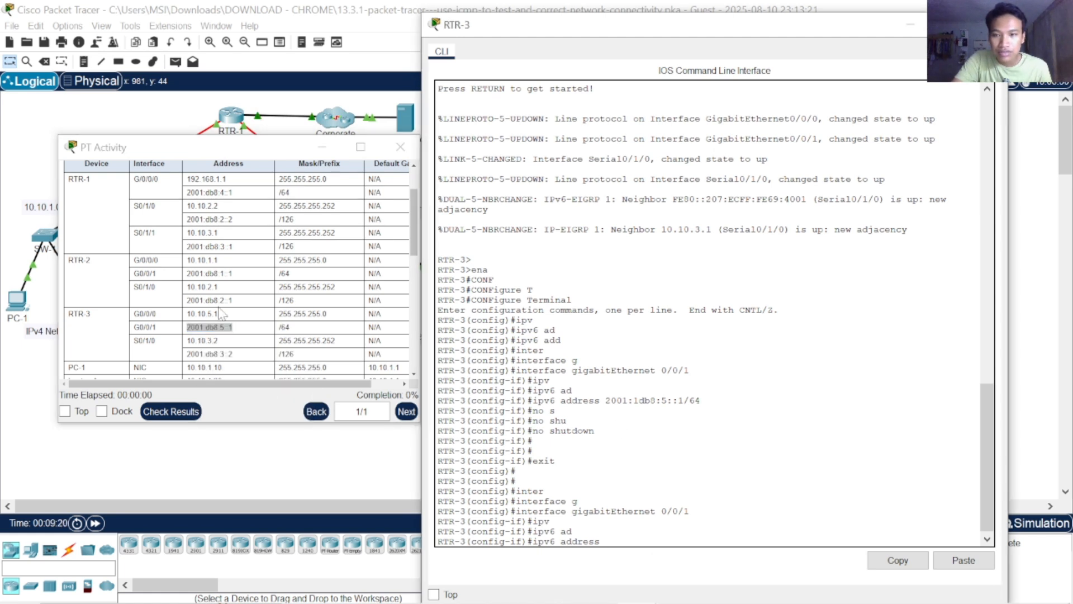
left_click(229, 329)
left_click_drag(235, 327, 183, 327)
right_click(216, 326)
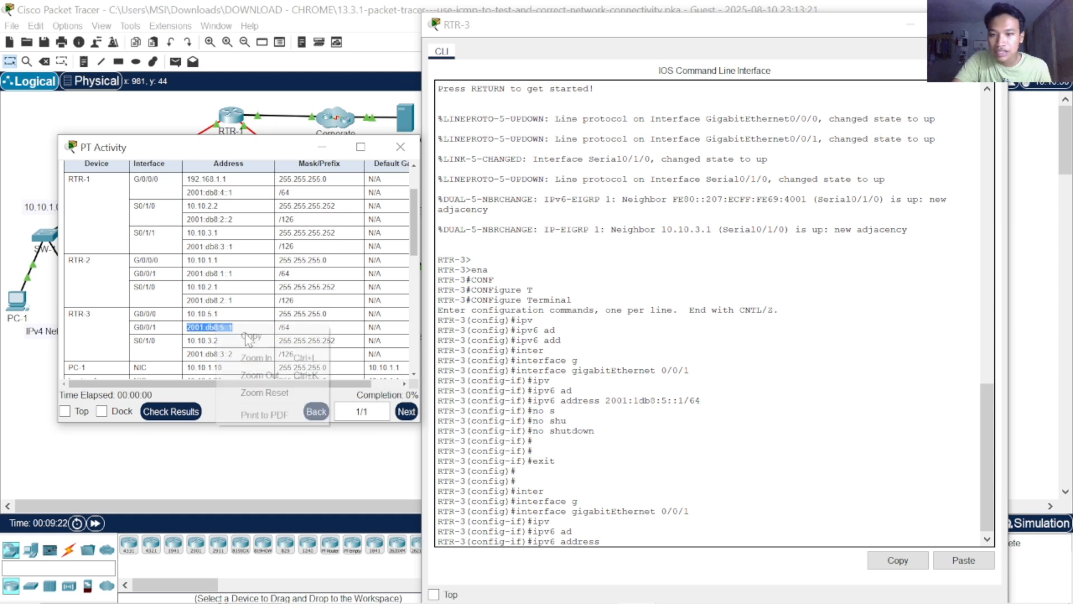
left_click(251, 337)
left_click(606, 541)
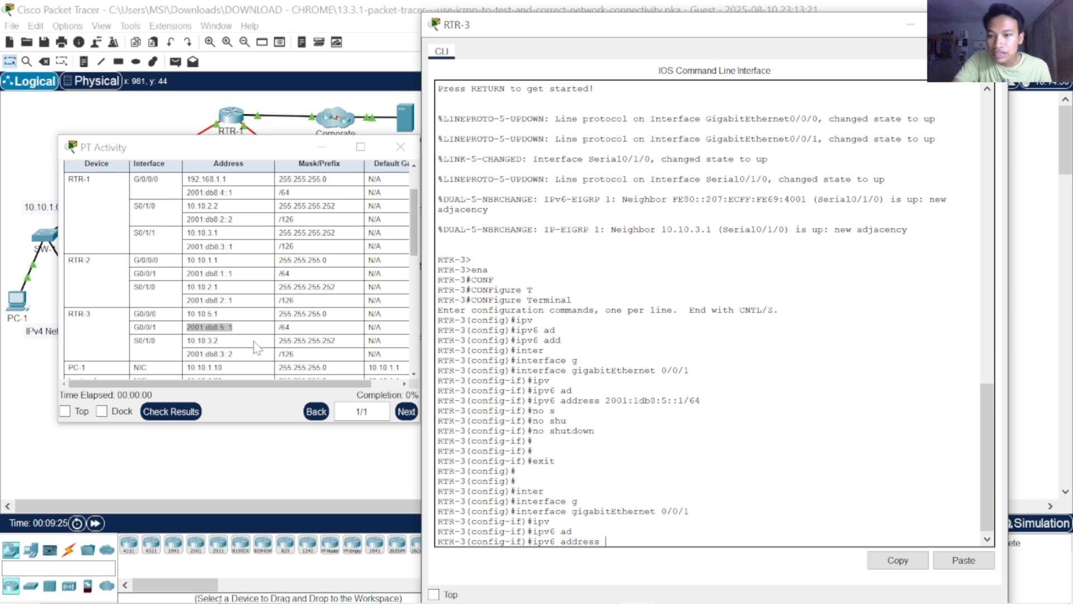
Complete the command to assign IPv6 address 2001:db8:5::1/64 to RTR-3's GigabitEthernet 0/0/1, with no space before the prefix length
scroll(257, 344, "up", 1)
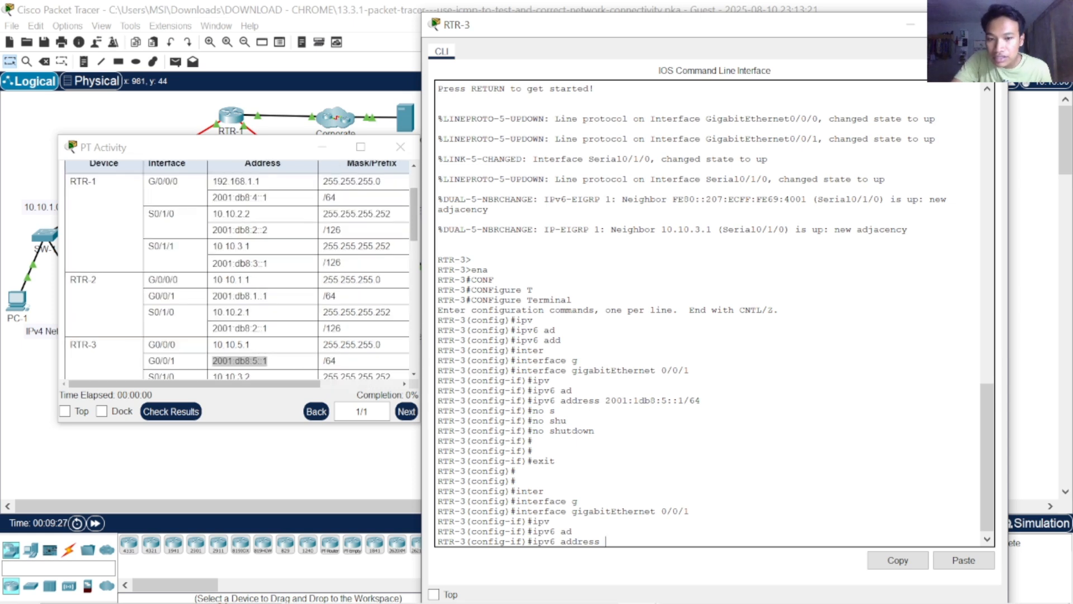
type("2")
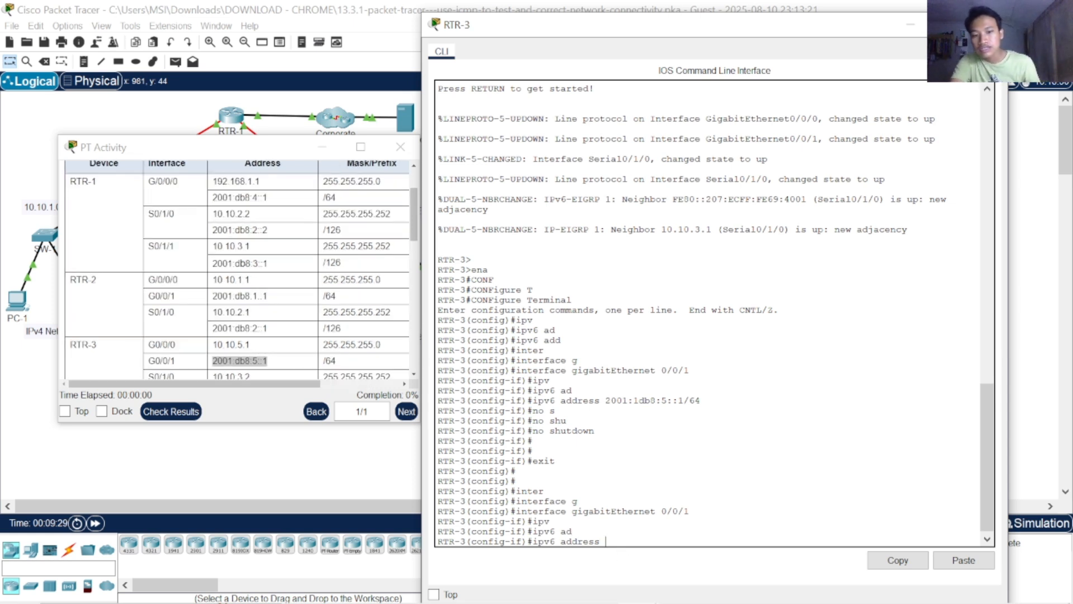
type("001")
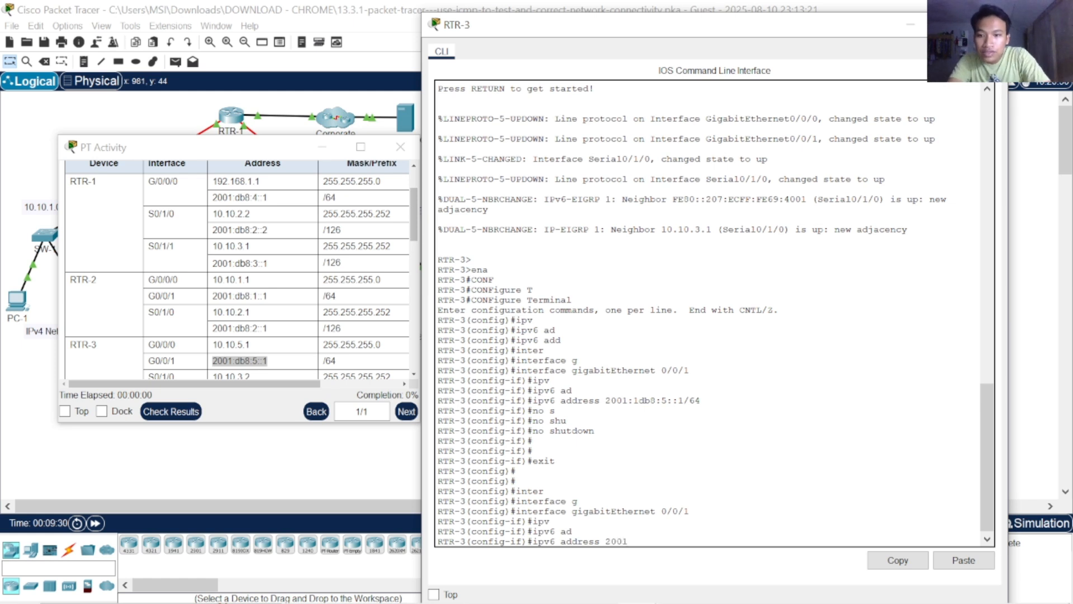
type(":db8:5::1")
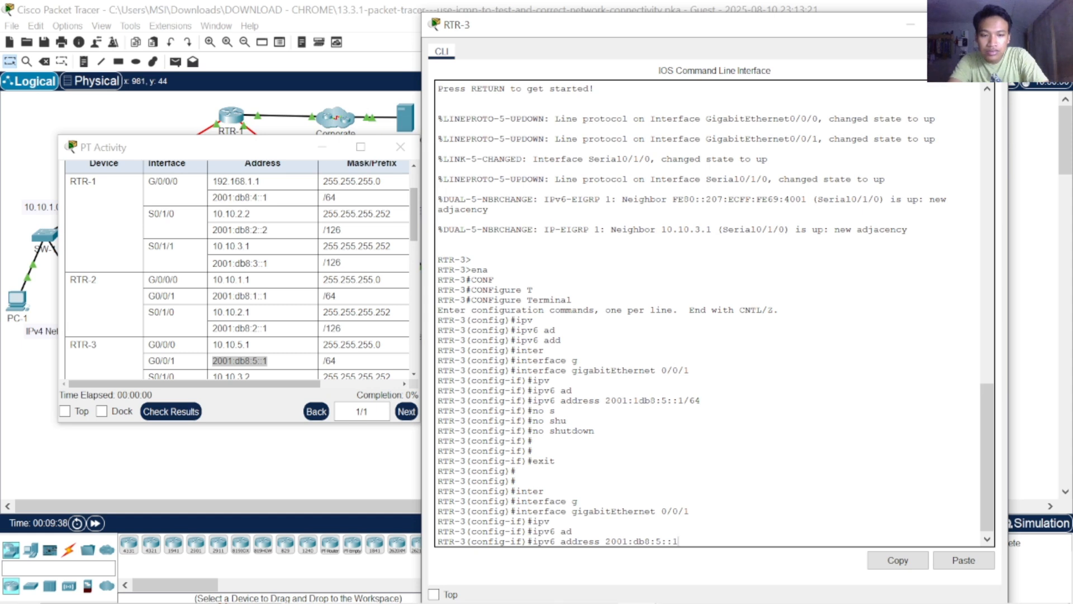
type("/64")
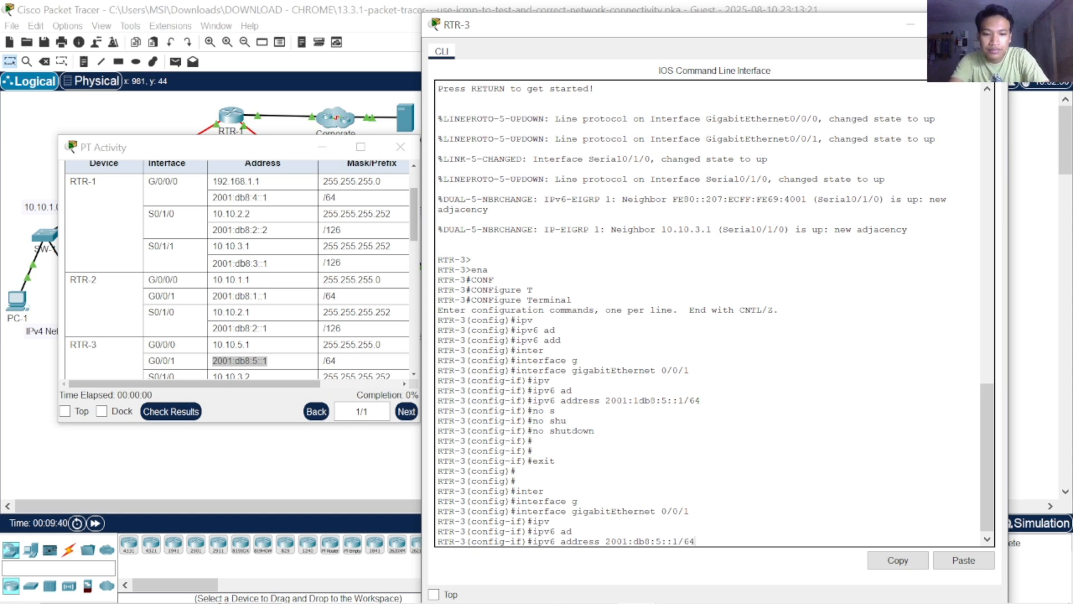
type(" /")
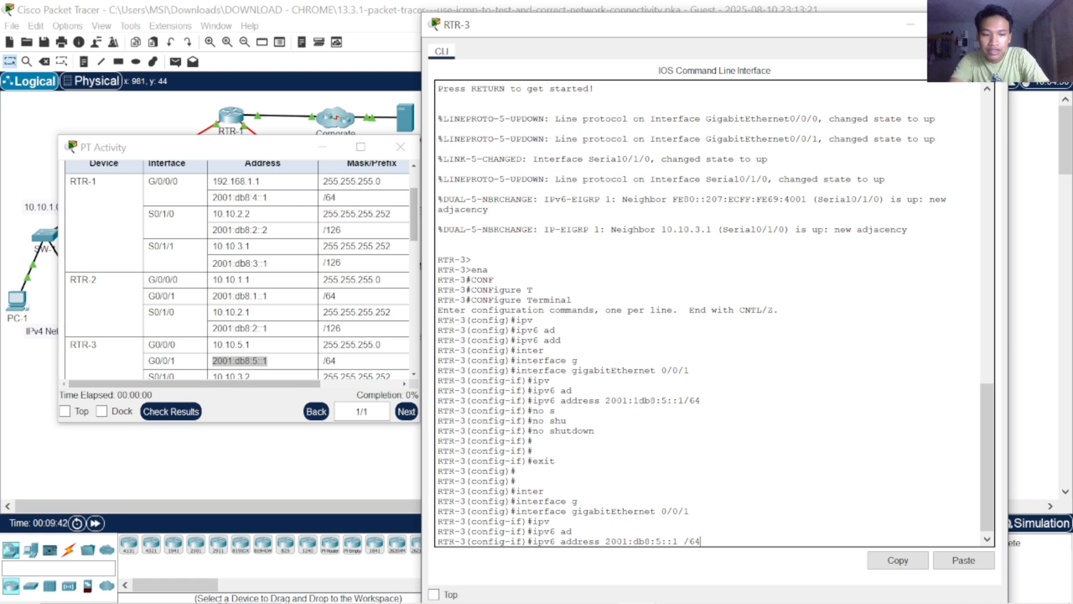
key("Return")
key("Up")
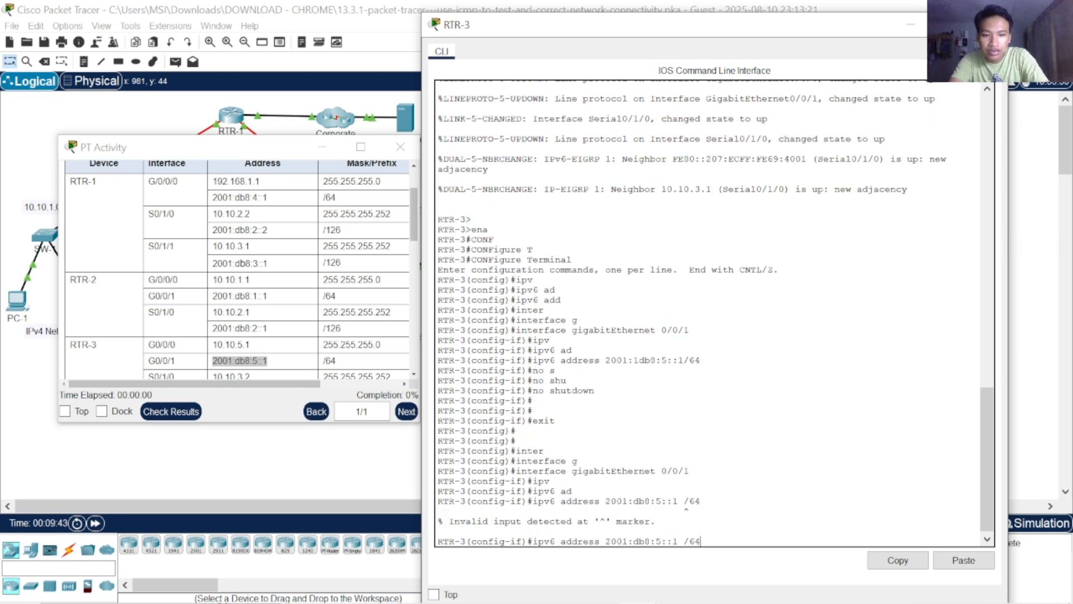
key("Left")
key("Return")
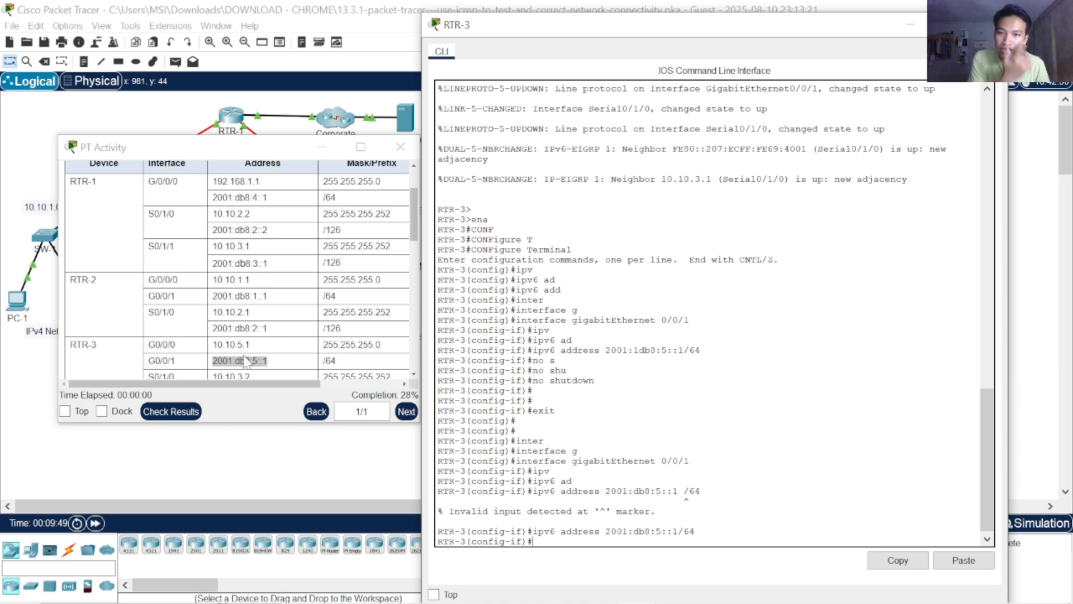
Put the RTR-3 console away, check the activity results, review the assessment items and close the results
left_click(179, 451)
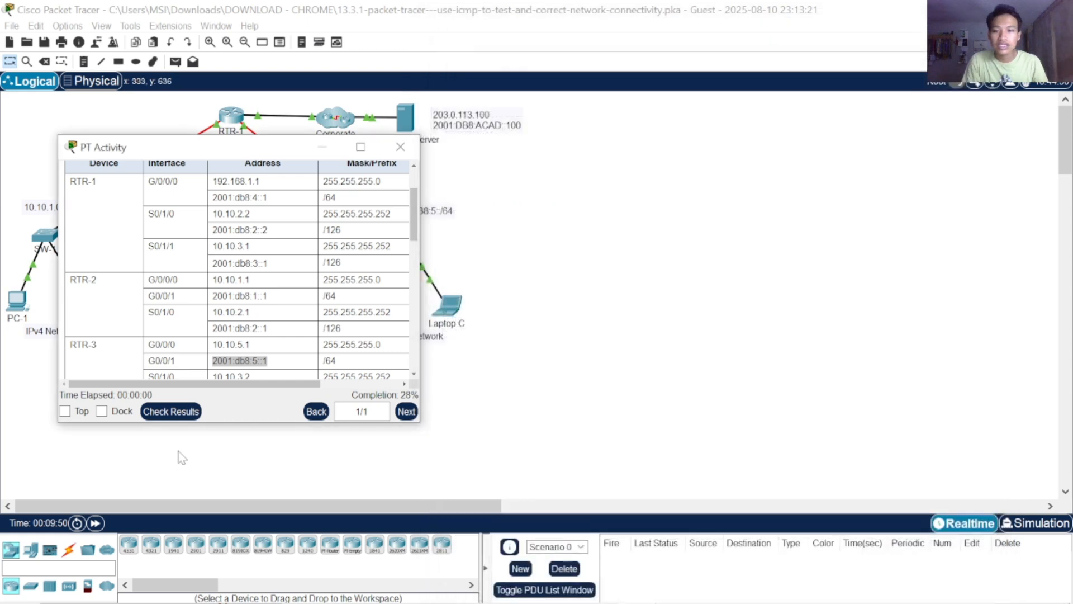
left_click(162, 416)
left_click(142, 94)
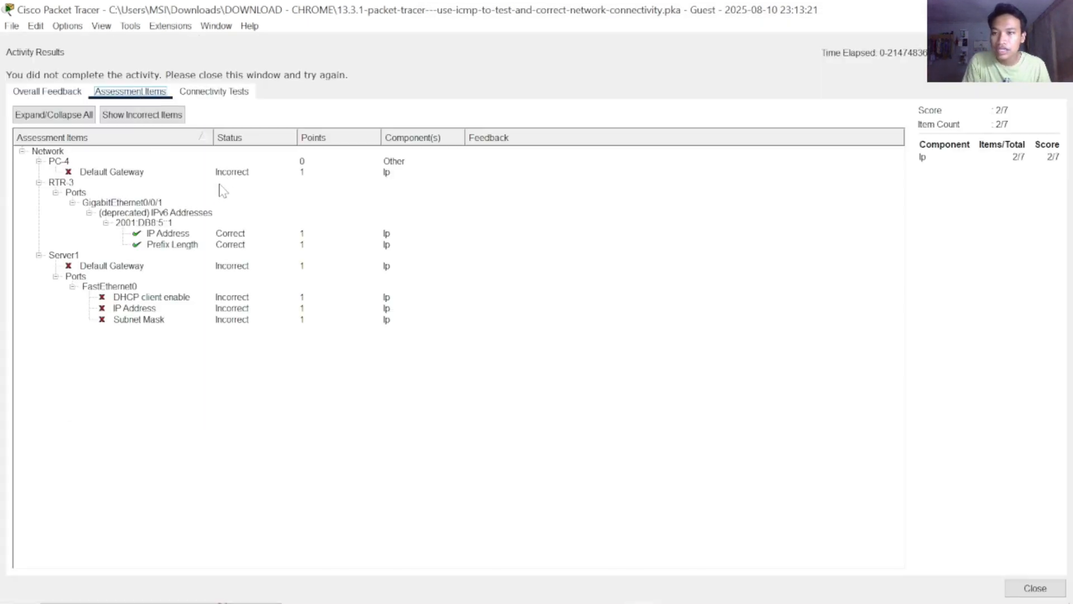
left_click(1036, 588)
Consult the addressing table, put it away, set PC-4's IPv4 default gateway to 10.10.5.1 and close its window
scroll(494, 299, "down", 6)
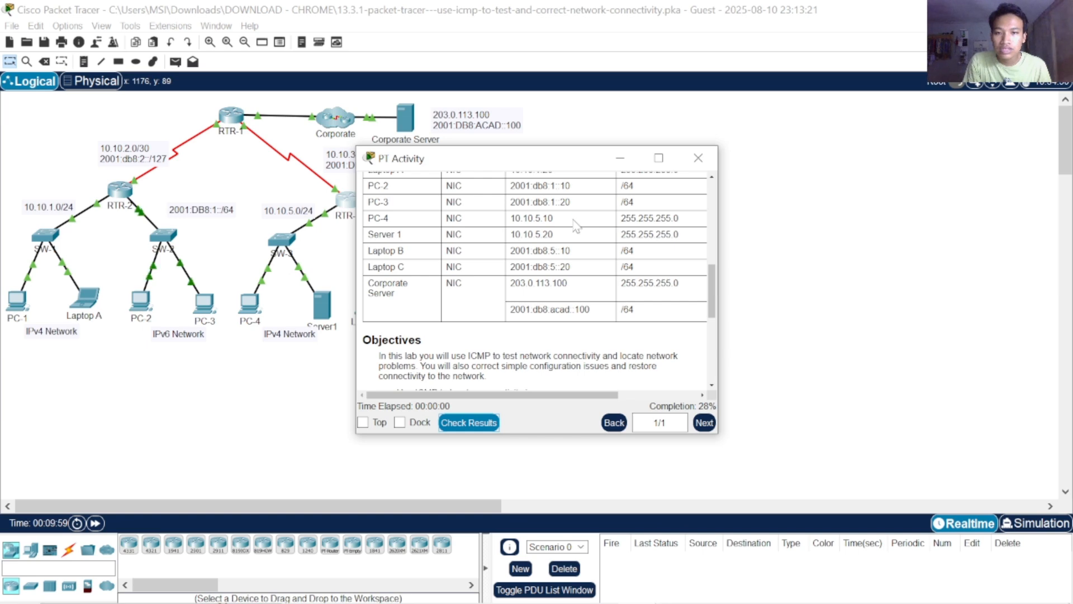
scroll(575, 232, "up", 2)
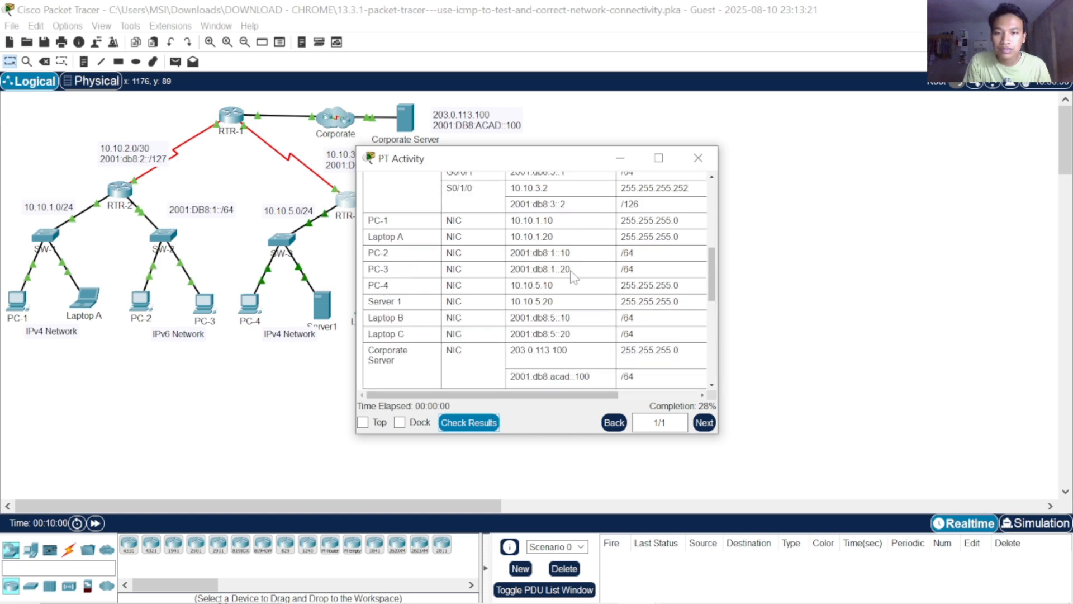
left_click(620, 157)
left_click(250, 306)
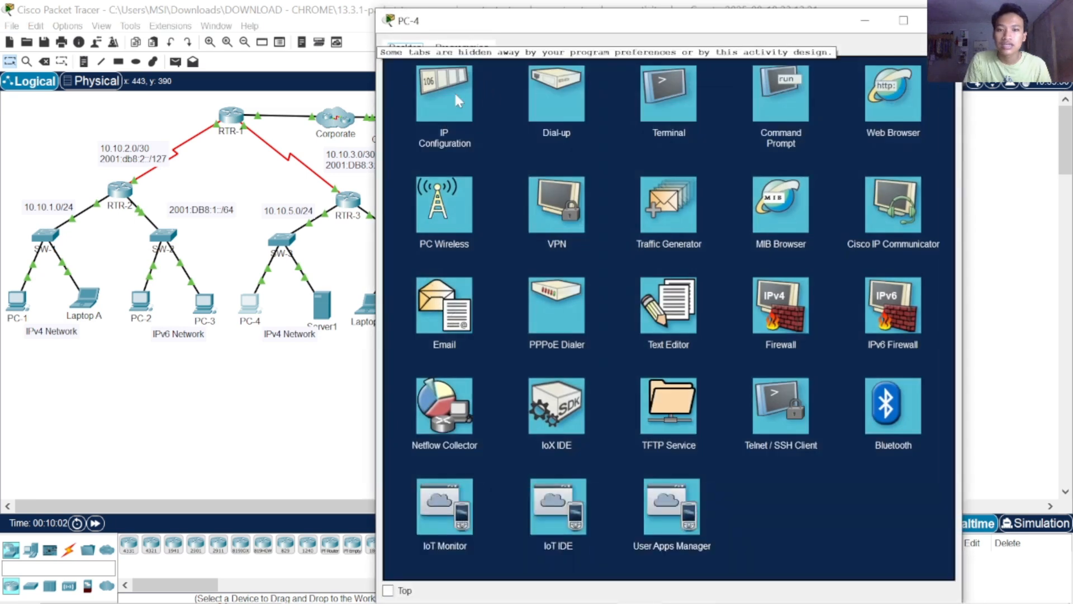
left_click(450, 93)
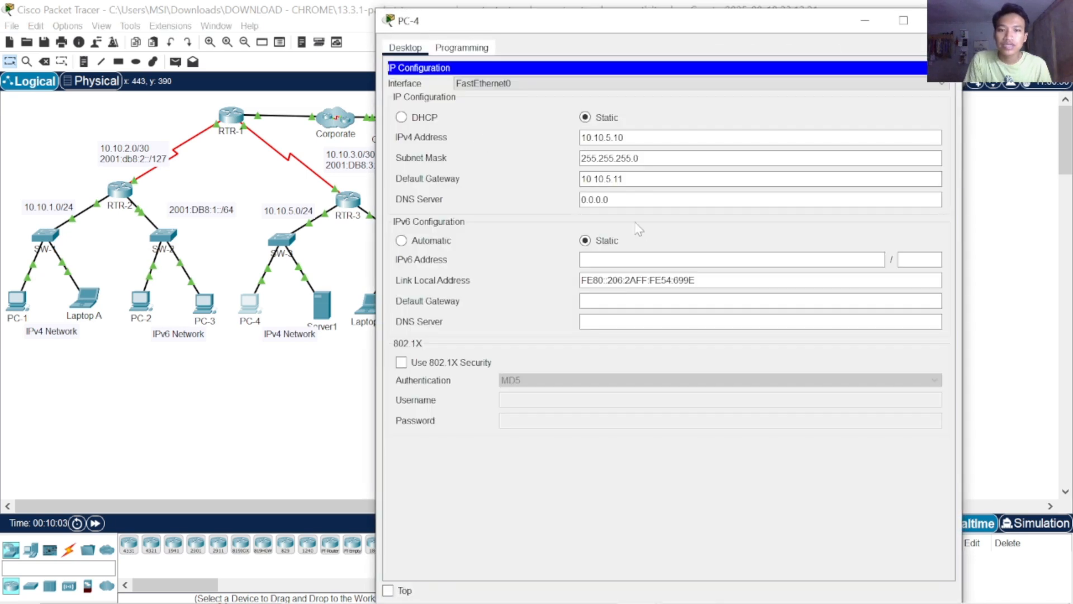
double_click(609, 137)
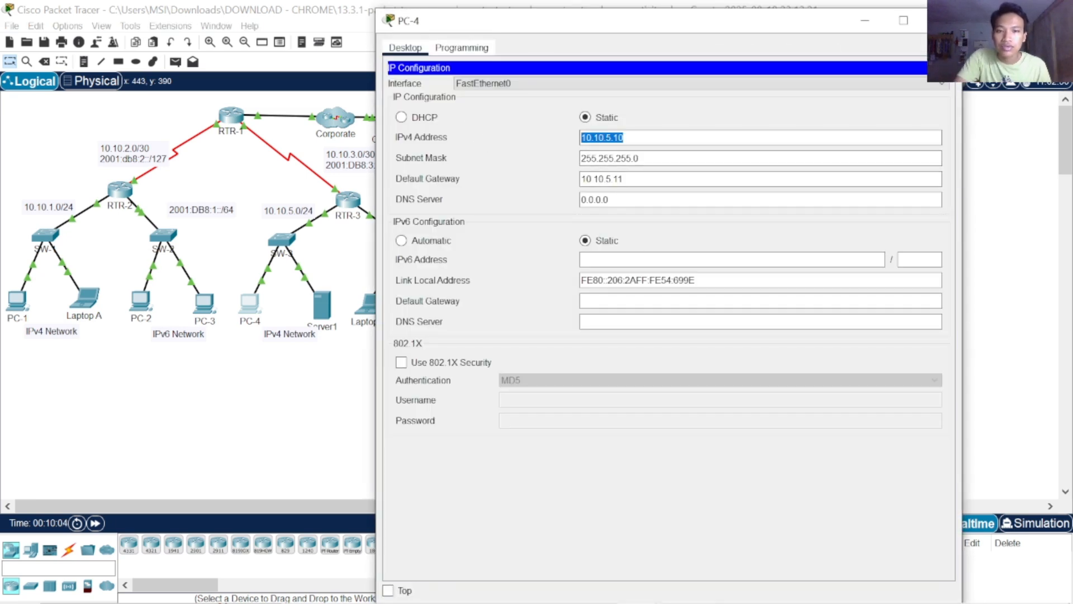
left_click(625, 179)
key("BackSpace")
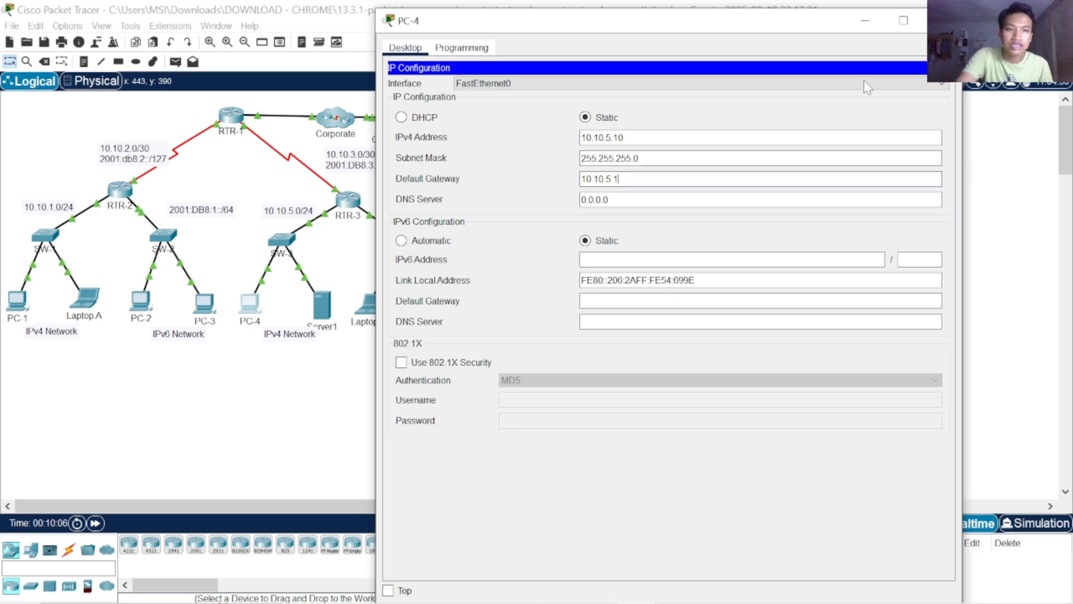
left_click(943, 20)
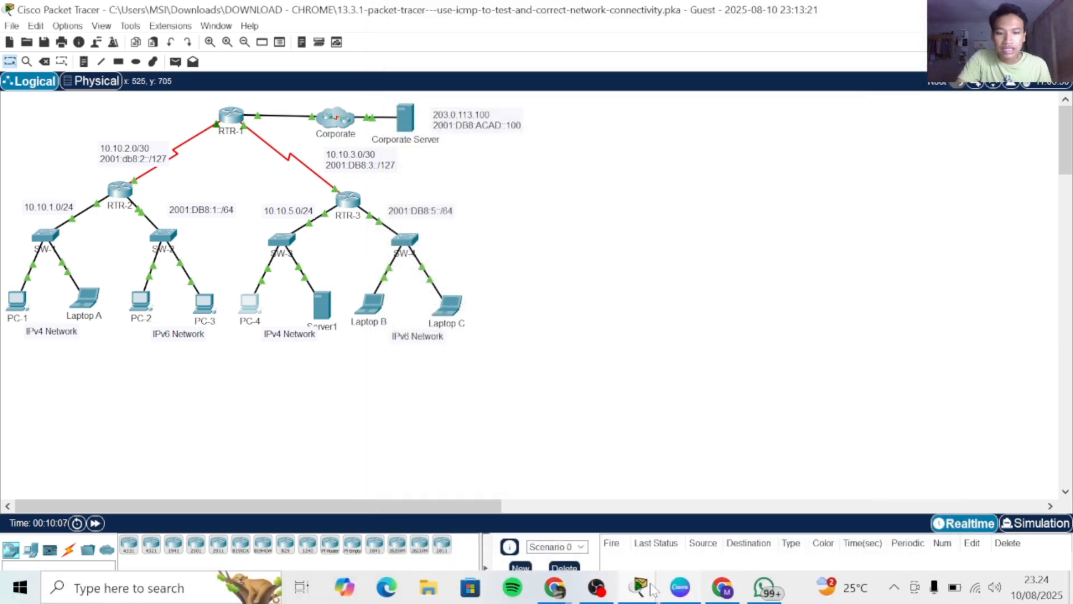
Check the activity results, review the assessment items for PC-4 and Server1, and move the activity instructions clear of the topology
mouse_move(640, 588)
left_click(676, 512)
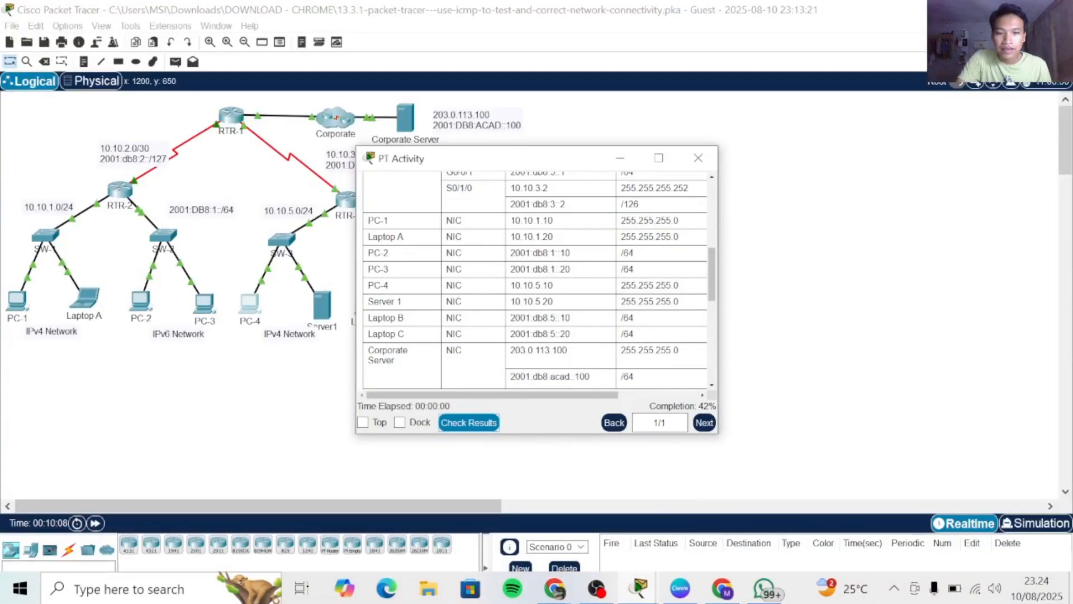
left_click(468, 423)
left_click(130, 91)
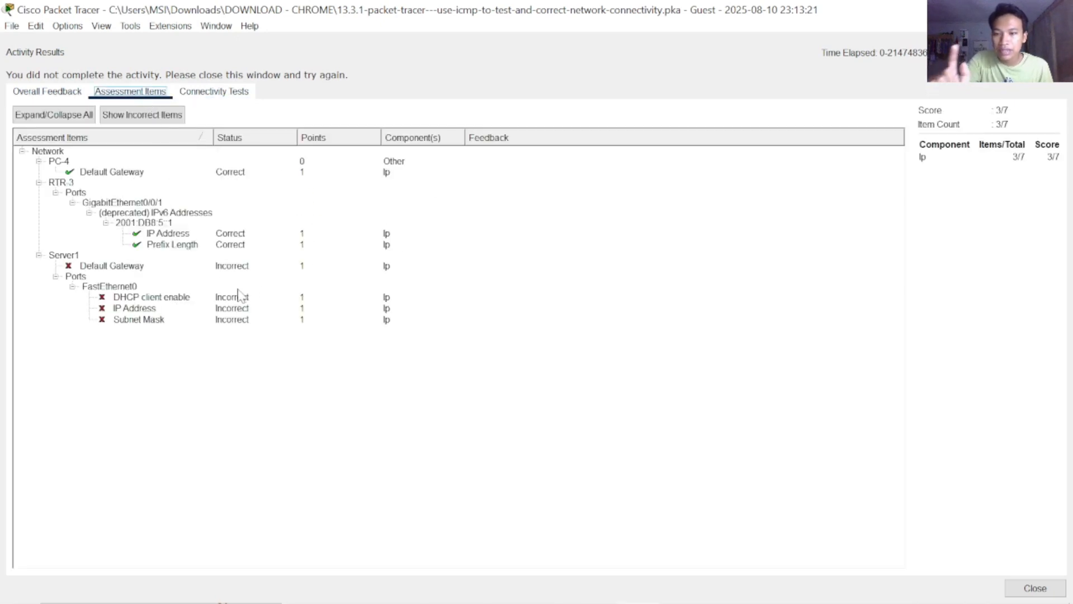
left_click(1035, 588)
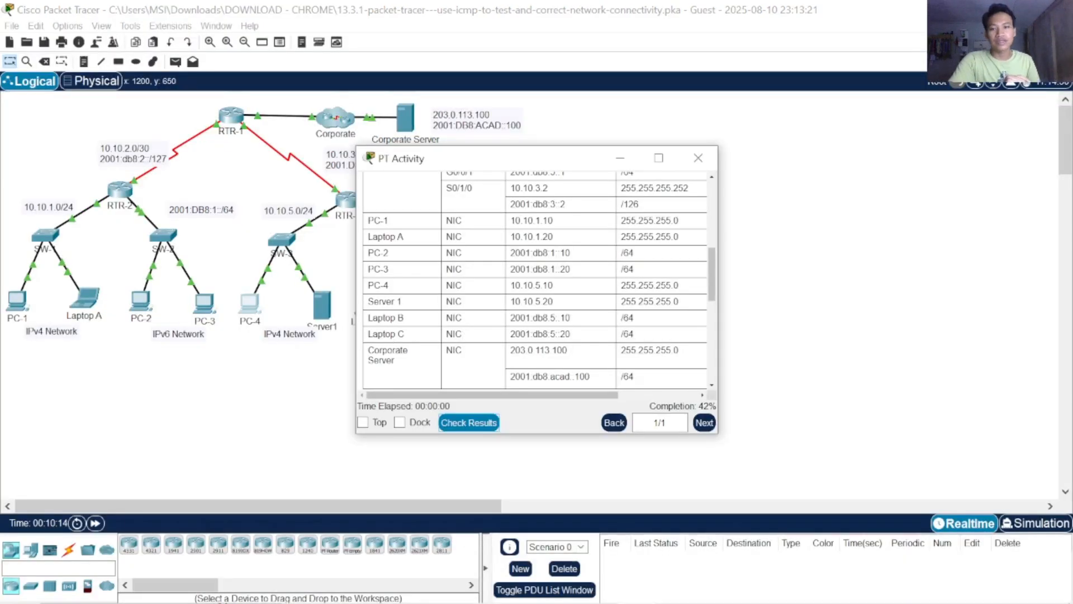
left_click_drag(536, 159, 765, 158)
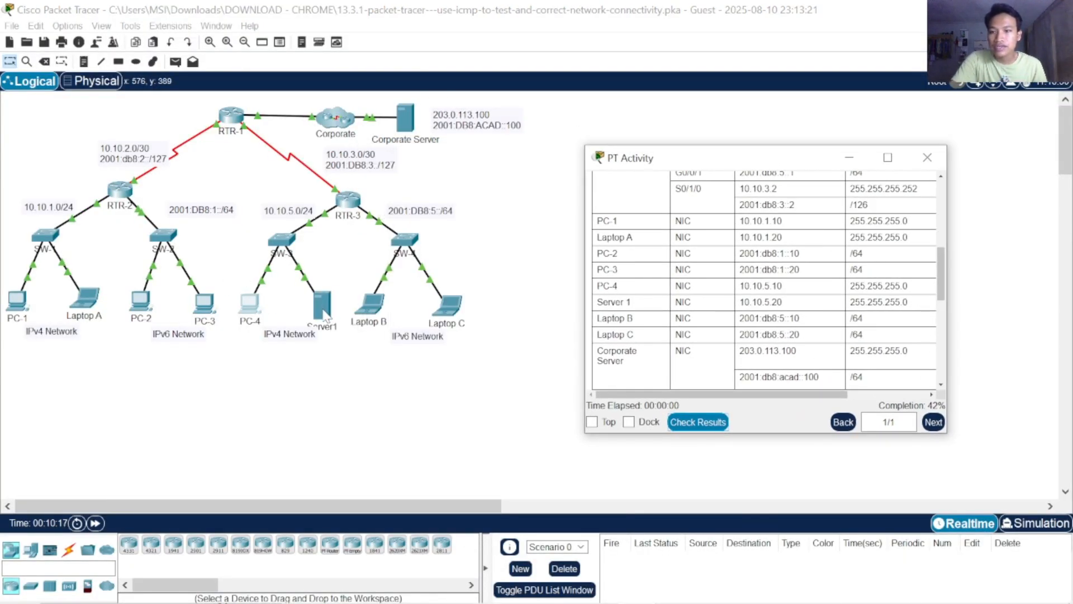
left_click(210, 168)
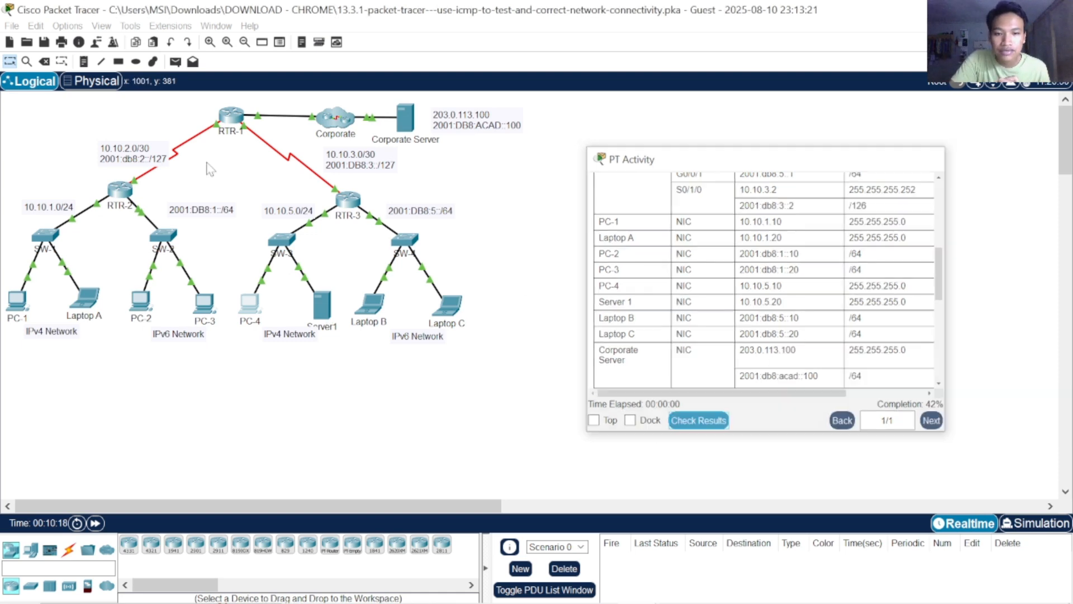
left_click(127, 92)
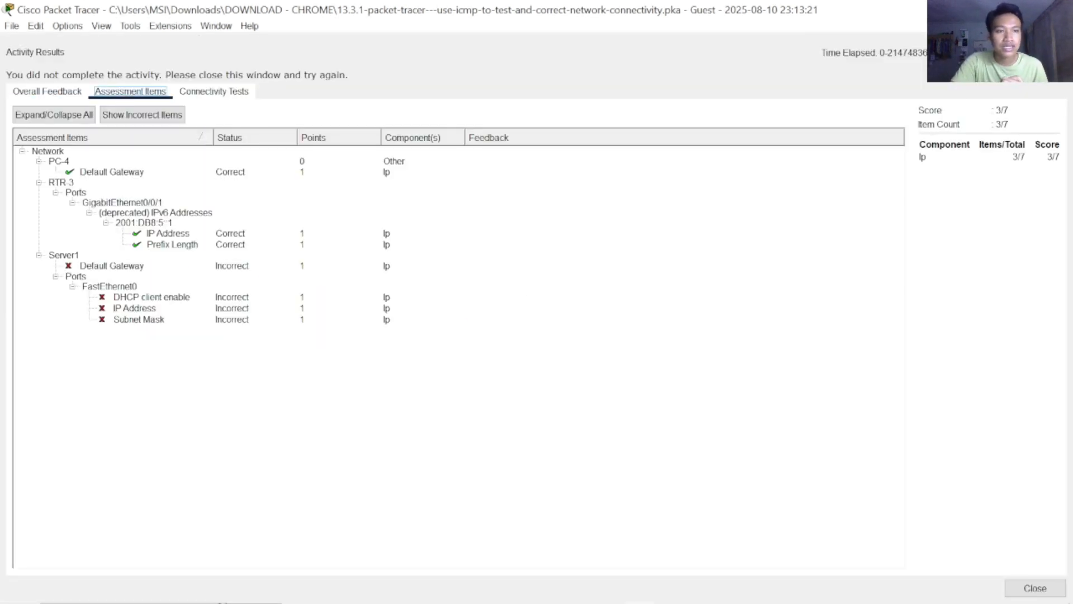
left_click(1036, 588)
left_click_drag(458, 164, 684, 163)
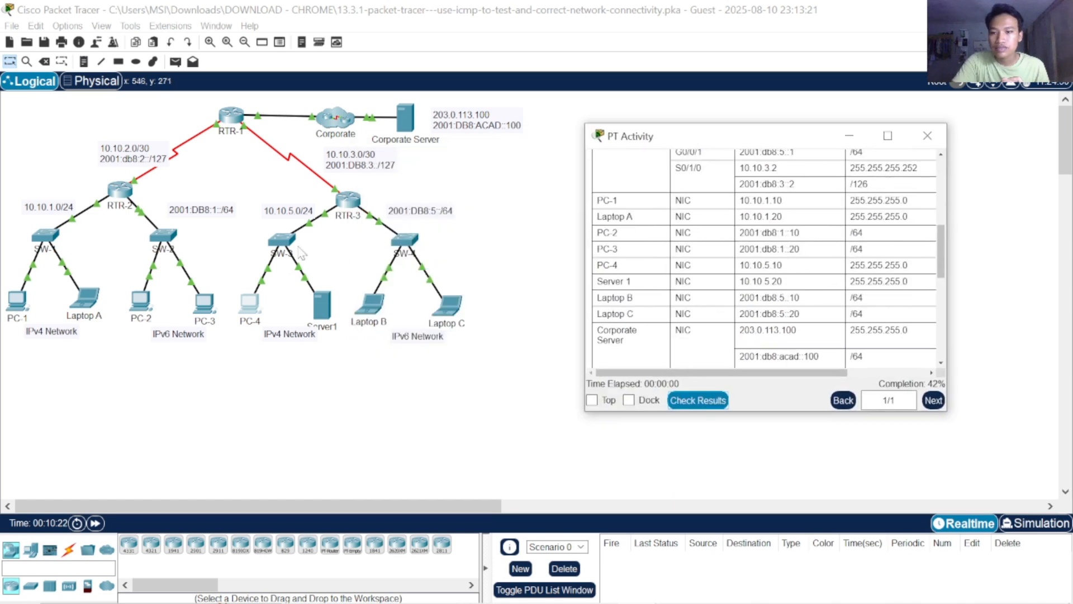
Switch Server1's IPv4 configuration to Static and place the addressing table beside its settings
left_click(449, 223)
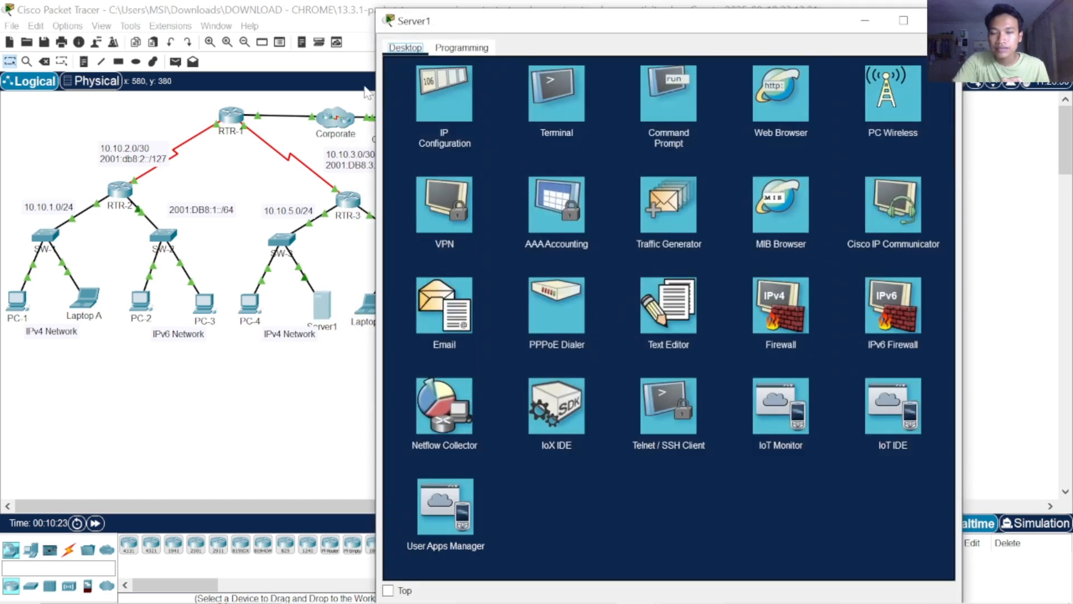
left_click(458, 94)
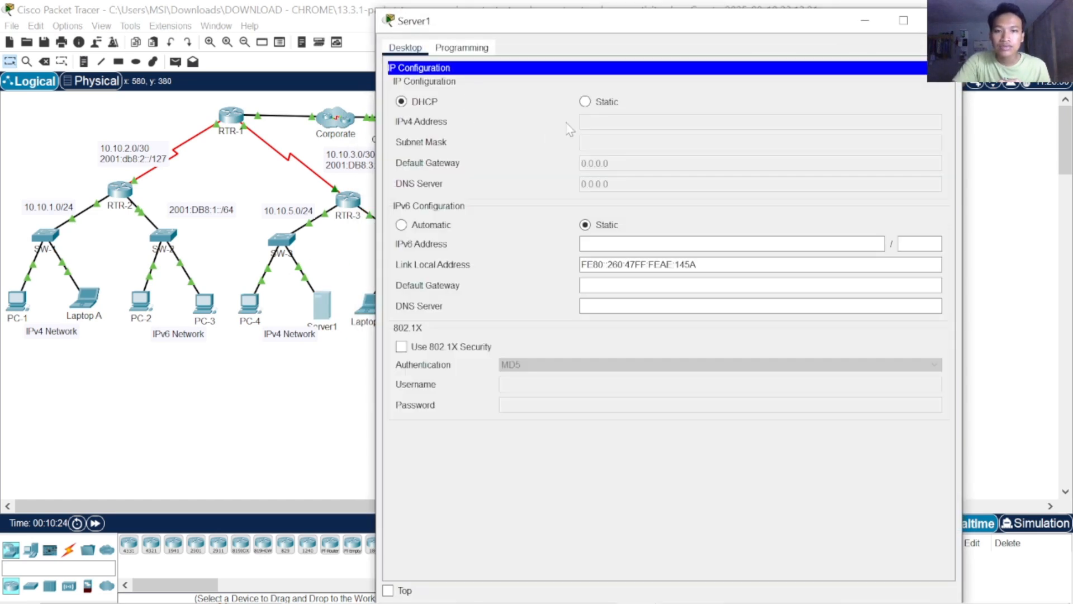
left_click(585, 103)
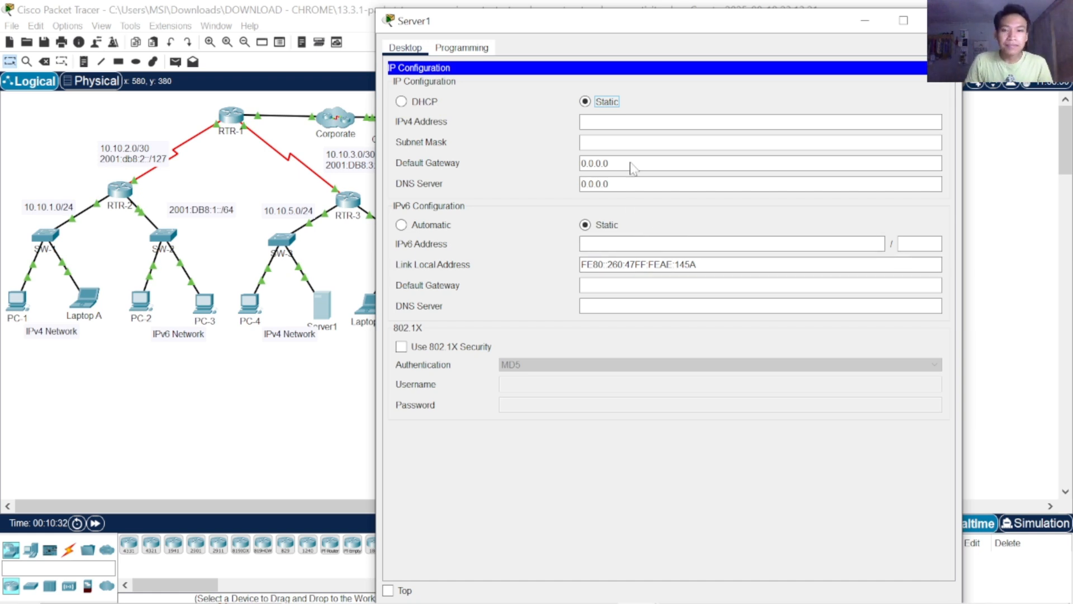
left_click(632, 122)
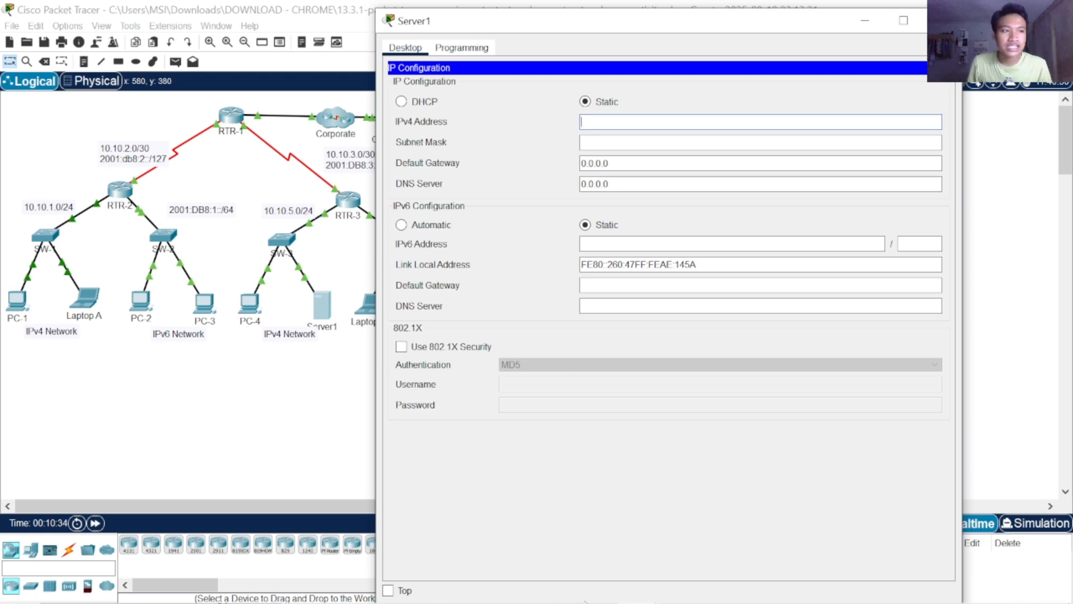
mouse_move(631, 602)
left_click(666, 504)
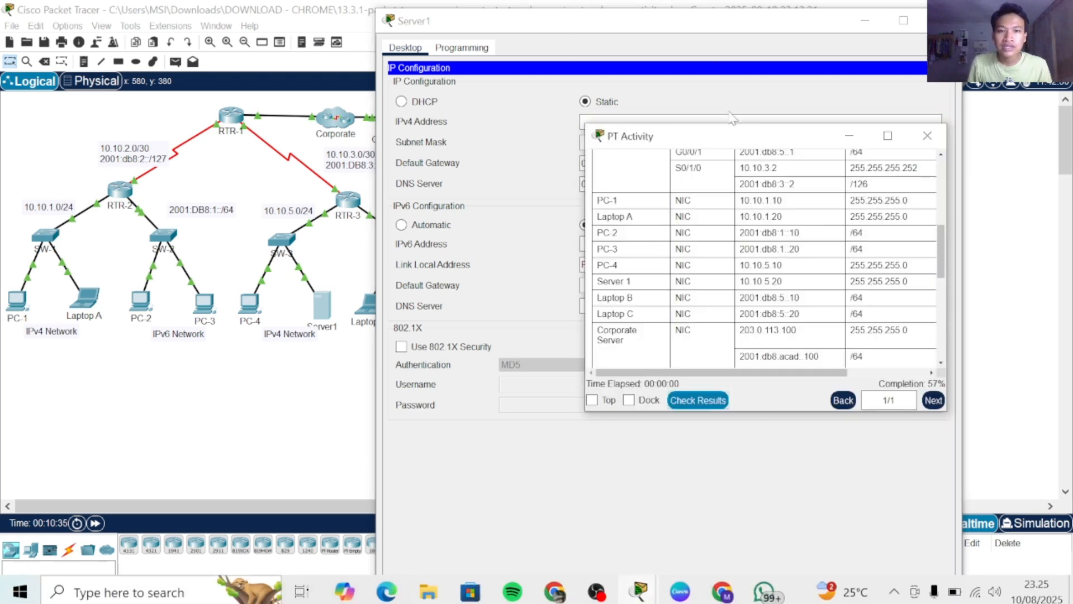
left_click_drag(720, 135, 176, 75)
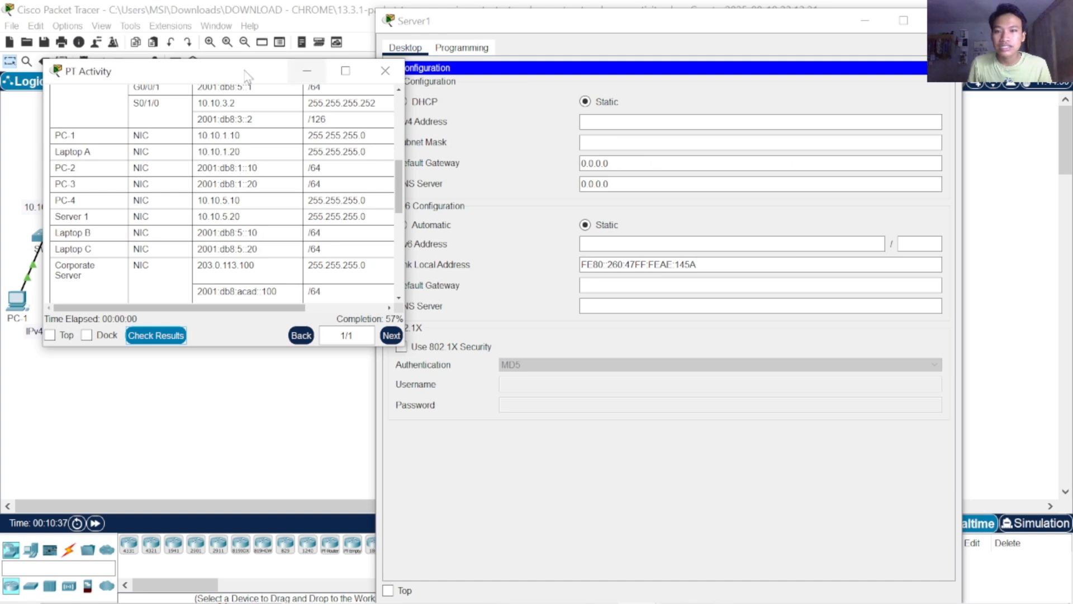
left_click_drag(244, 71, 208, 69)
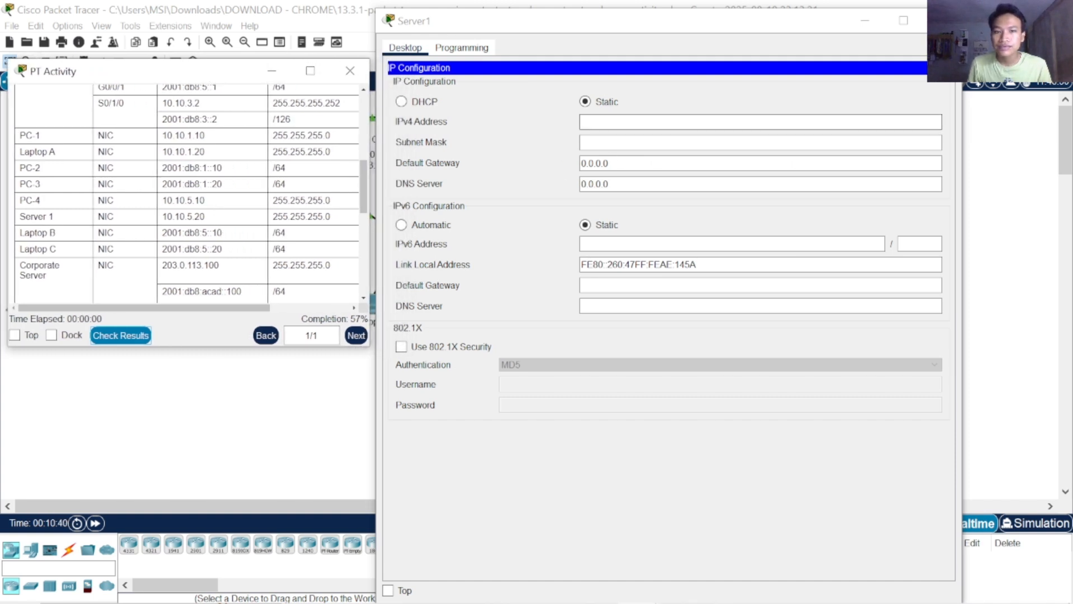
Give Server1 IPv4 address 10.10.5.20, subnet mask 255.255.255.0 and default gateway 10.10.5.1, and close its window
left_click(660, 122)
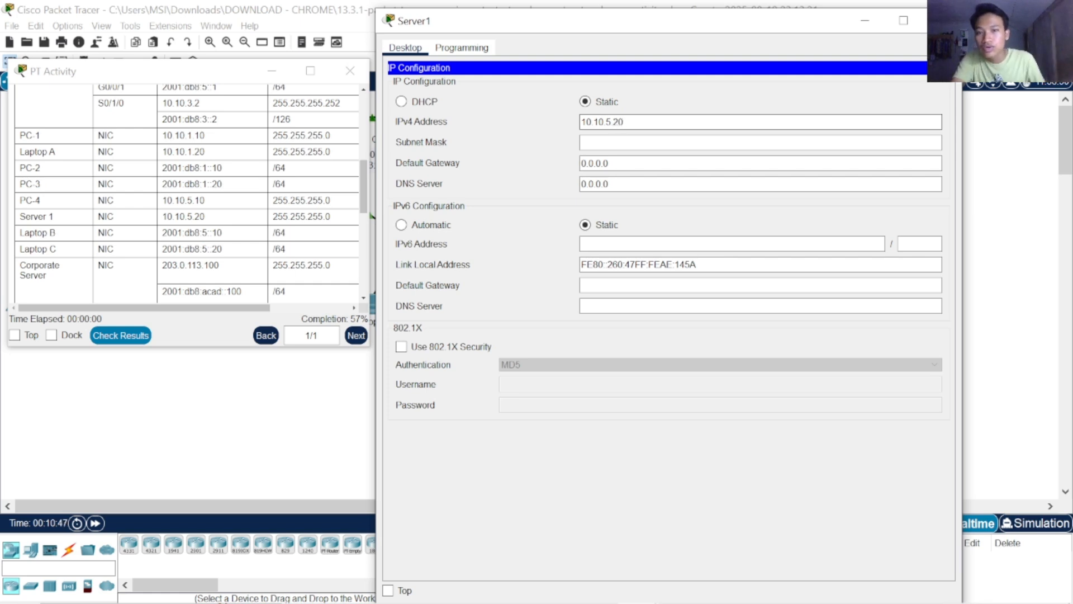
key("Tab")
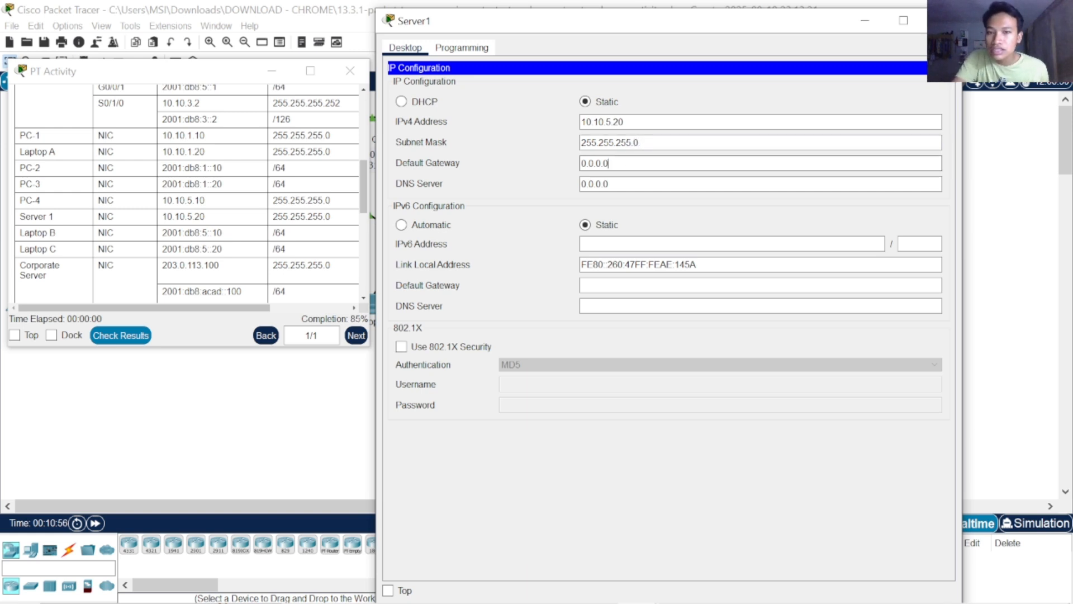
left_click(674, 170)
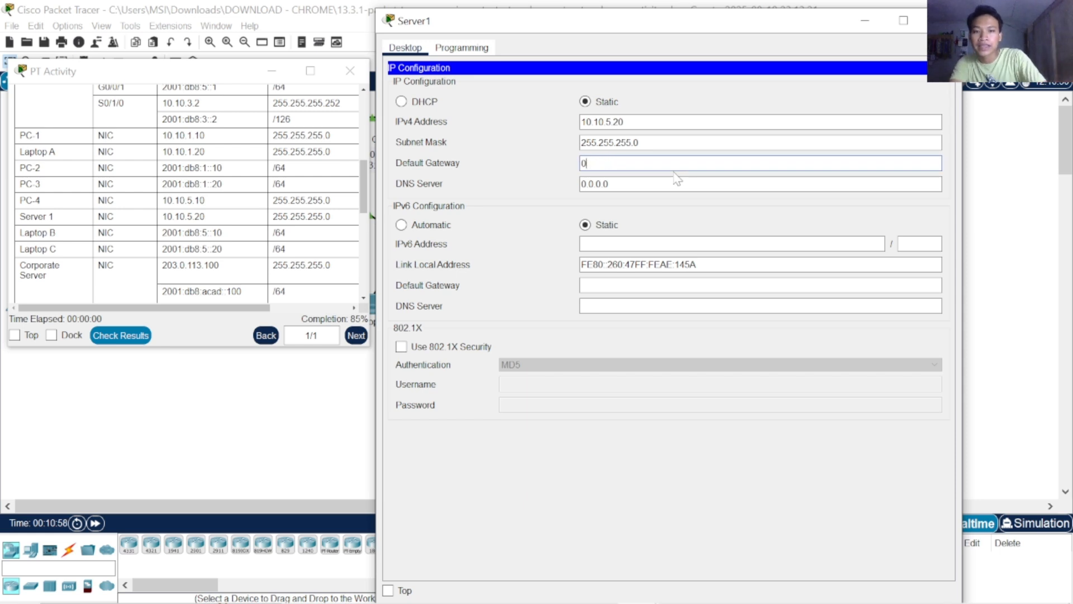
type("10.10.5.1")
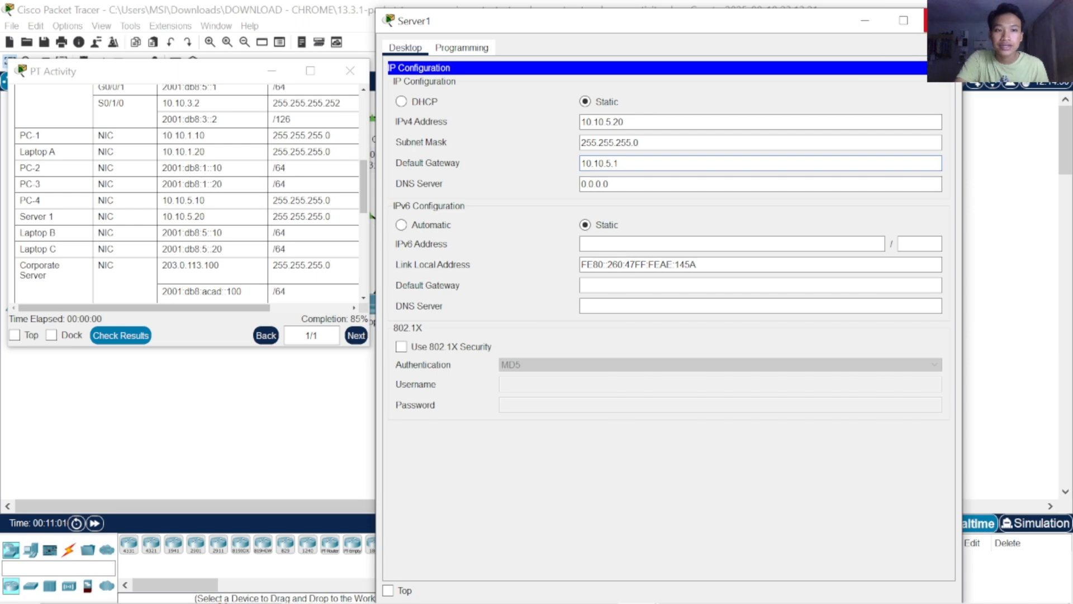
left_click(944, 21)
Check the activity results, review the assessment items and overall feedback, and close the results
left_click_drag(267, 69, 701, 145)
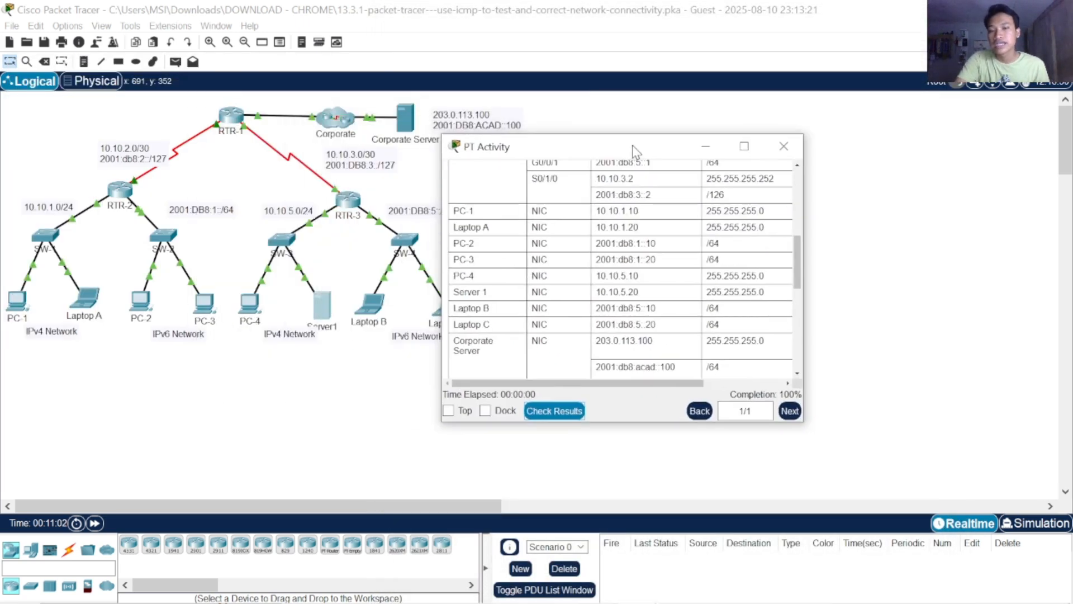
left_click(554, 412)
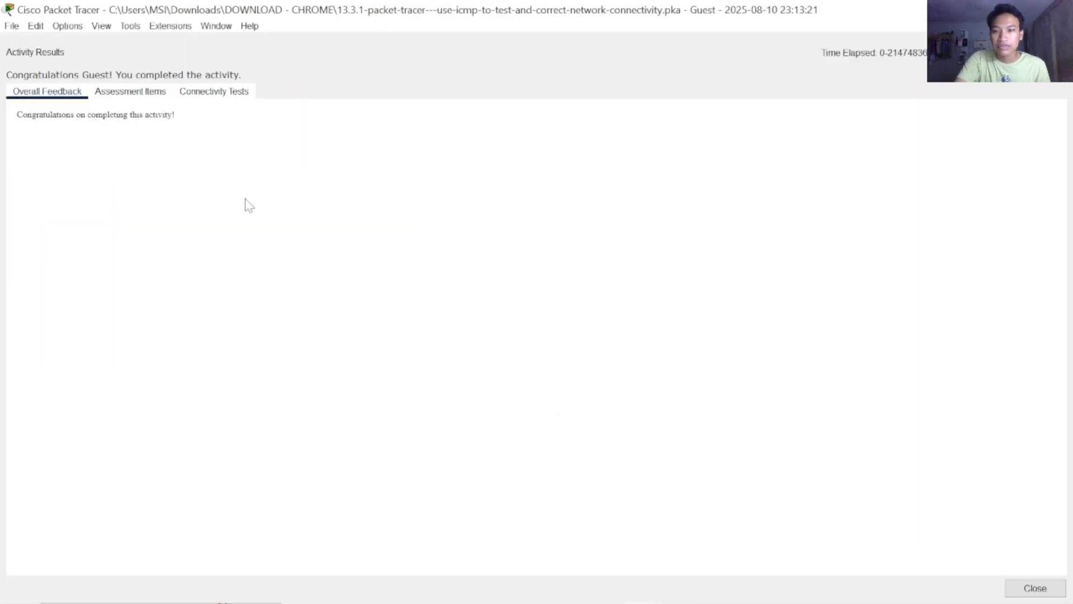
left_click(129, 92)
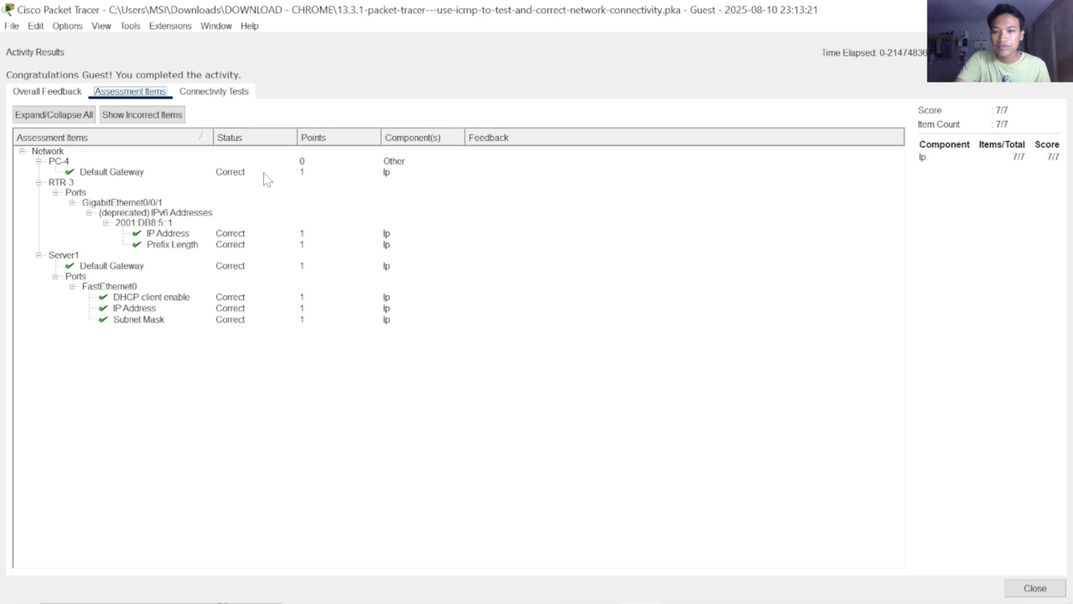
left_click(72, 91)
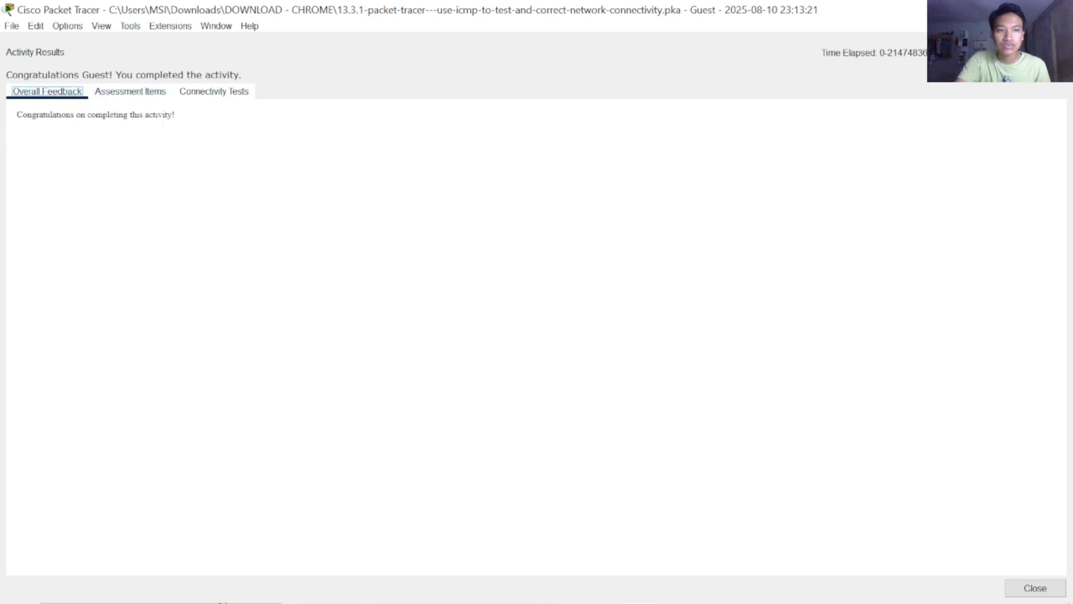
left_click(1035, 588)
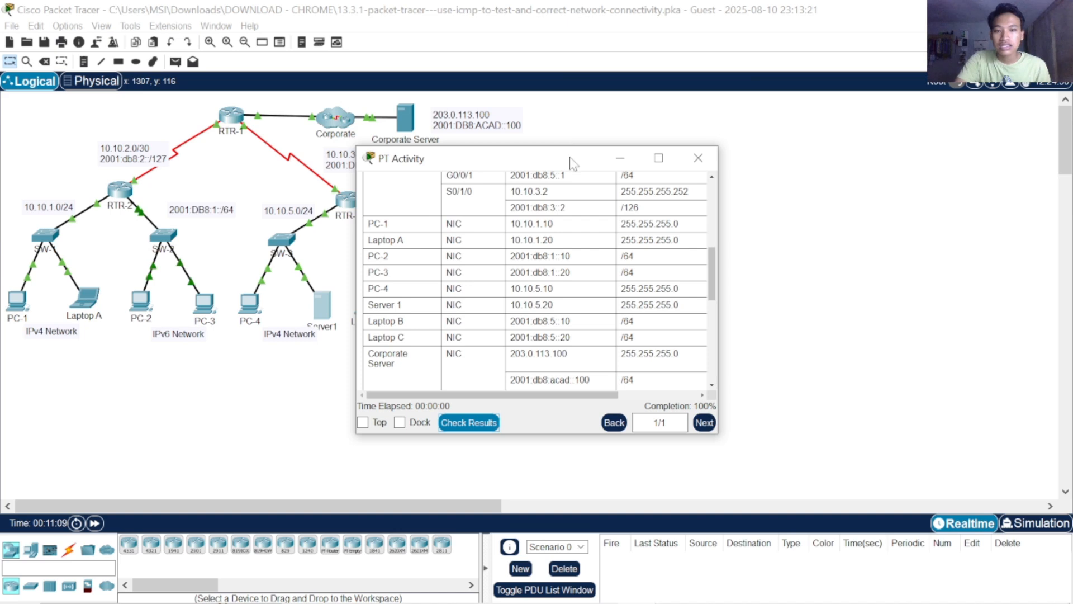
left_click_drag(570, 159, 797, 140)
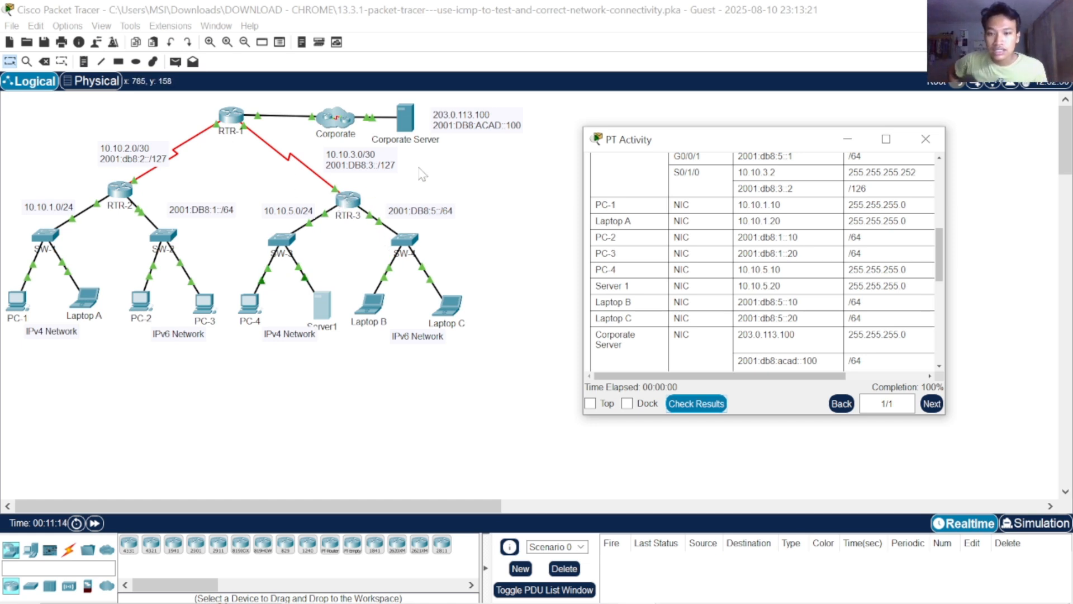
left_click_drag(521, 391, 258, 205)
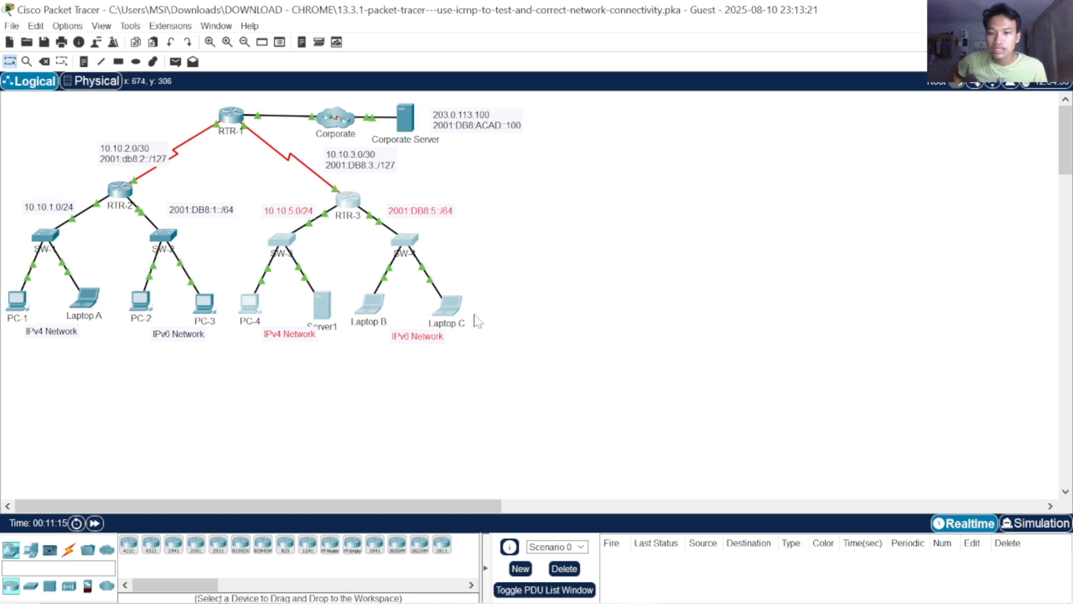
left_click(575, 354)
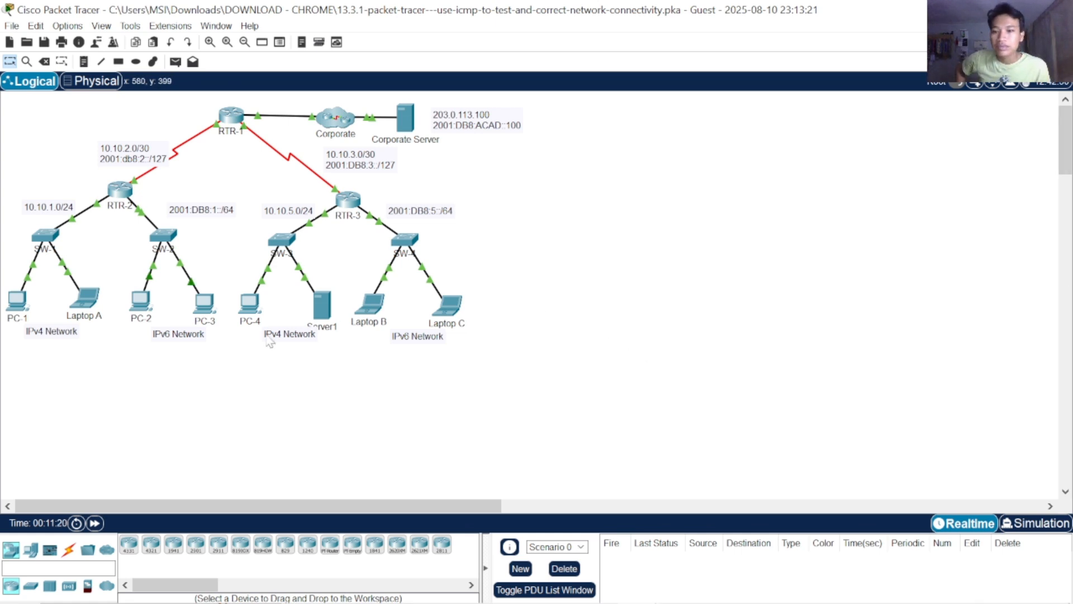
left_click_drag(261, 386, 233, 300)
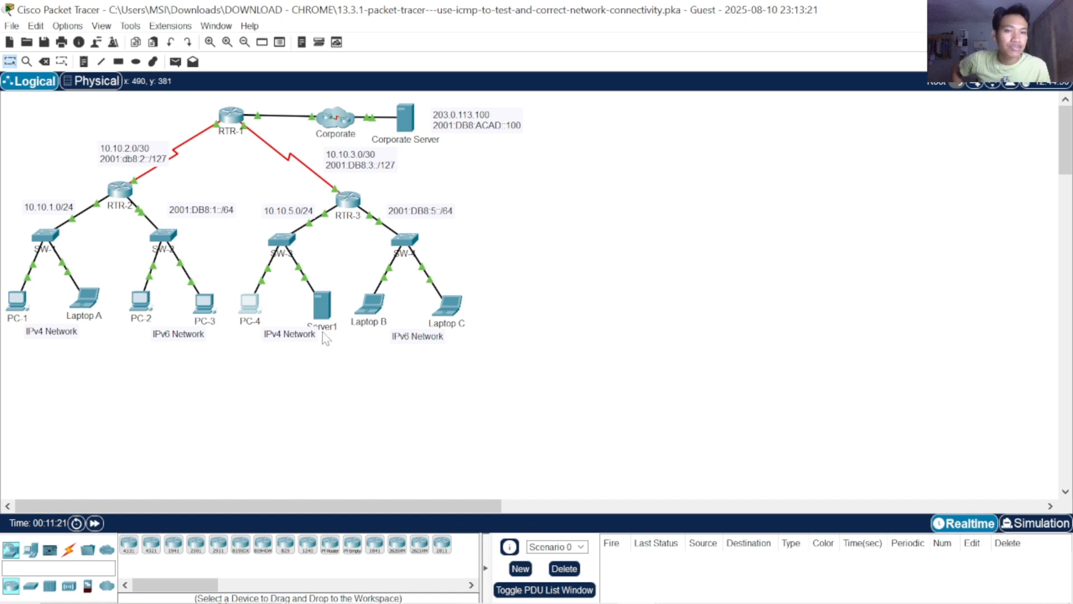
left_click(320, 473)
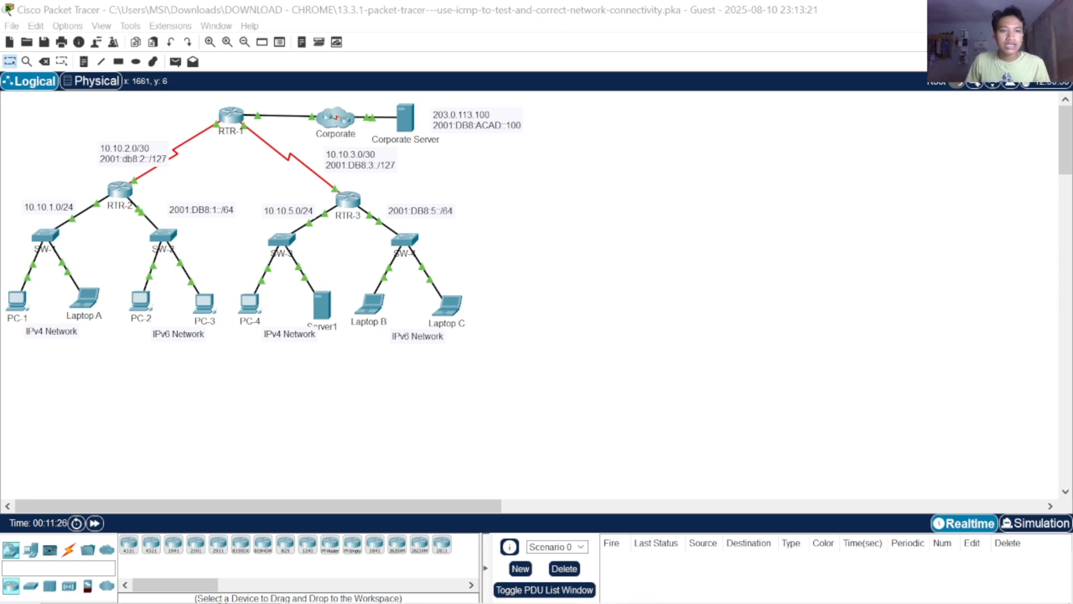
Minimize the main network window and the activity instructions window to leave the desktop clear
left_click(977, 10)
left_click(976, 9)
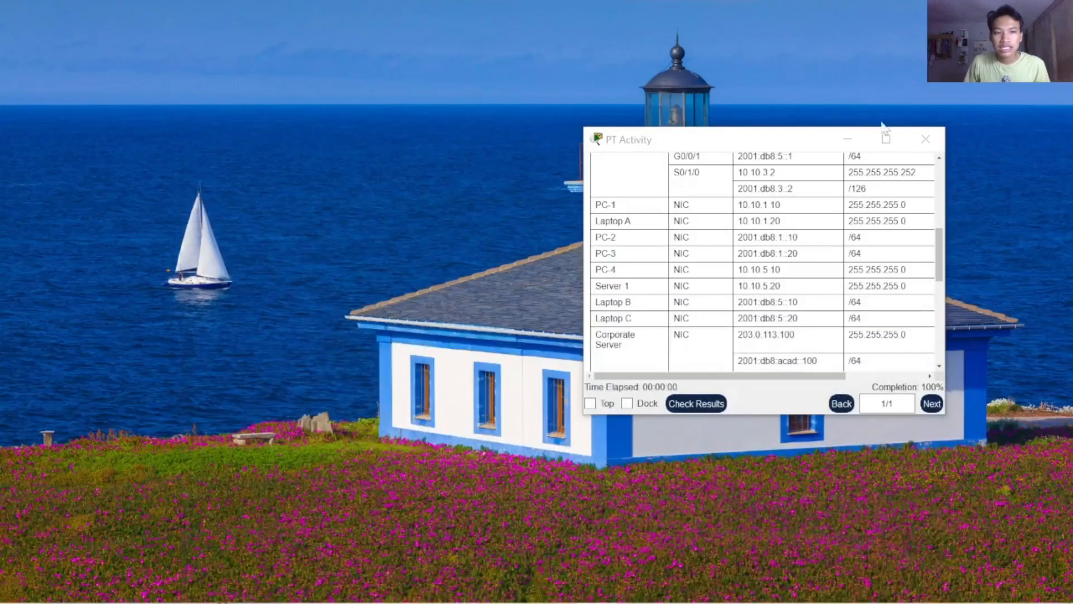
left_click(848, 139)
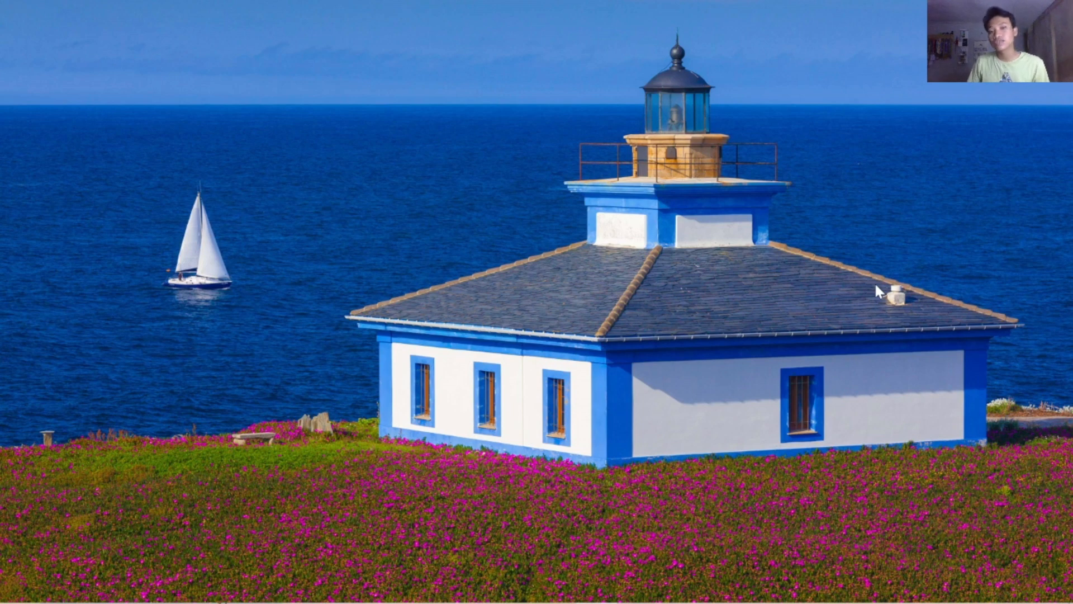